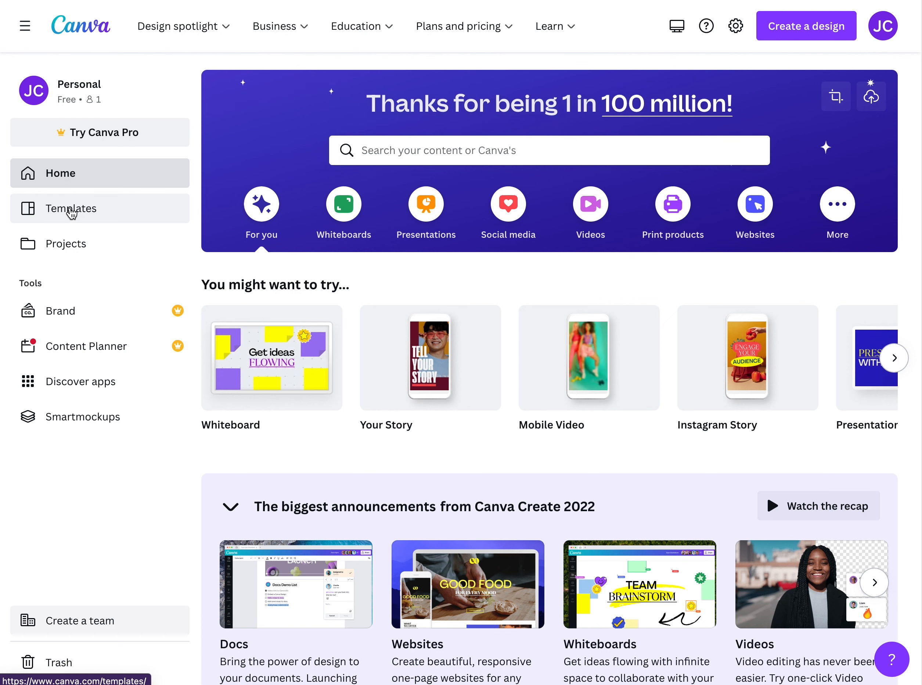
- Open the Instagram Reel templates within the Social Media template category
left_click(72, 210)
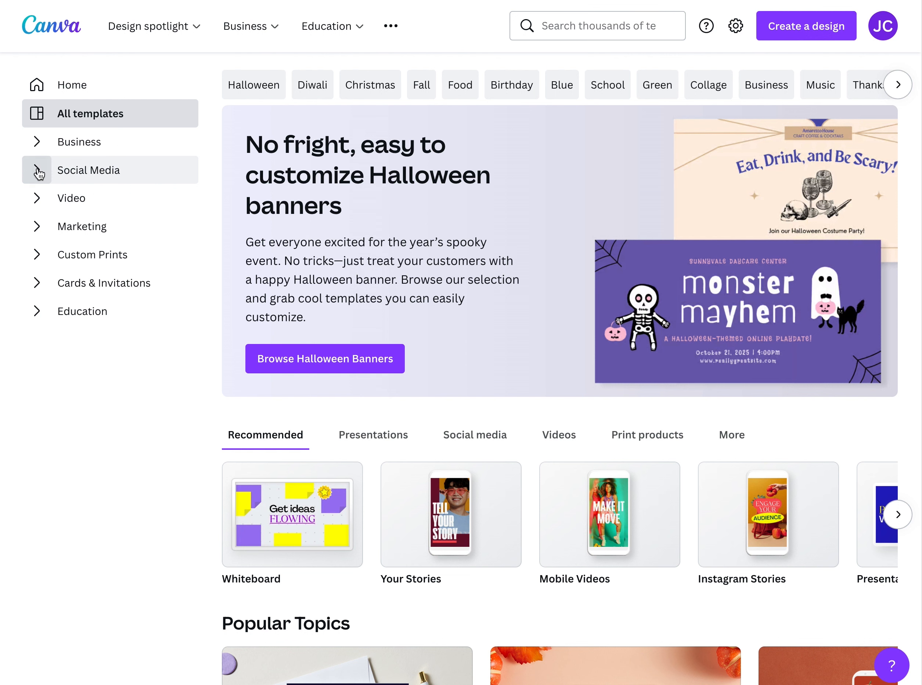
left_click(38, 170)
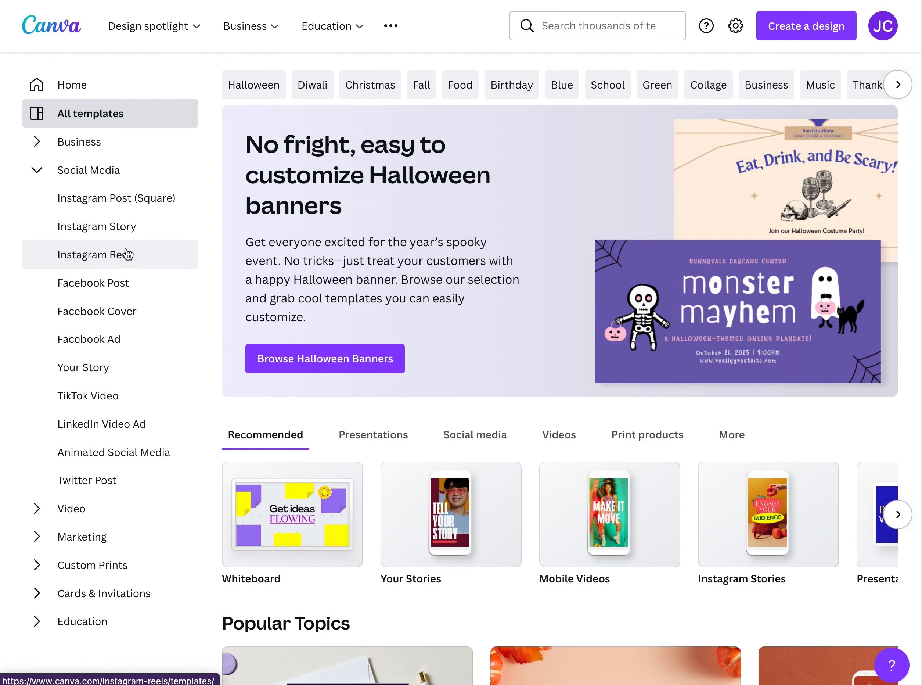
left_click(111, 262)
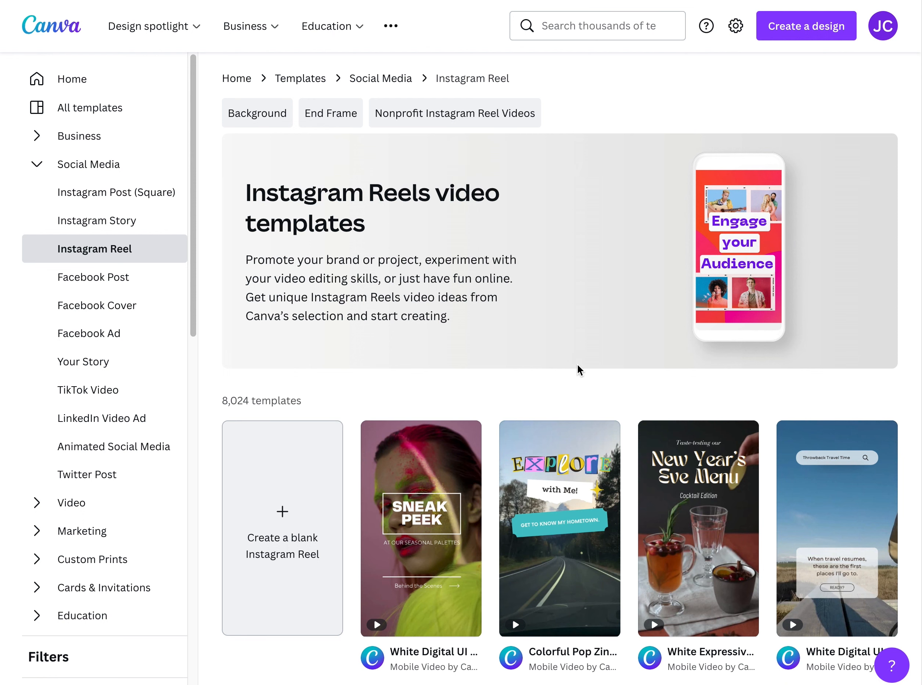
- Start a new design from the "Orange and Blue Simple Quotes TikTok Video" template and dismiss the sharing pop-ups
scroll(580, 367, "down", 7)
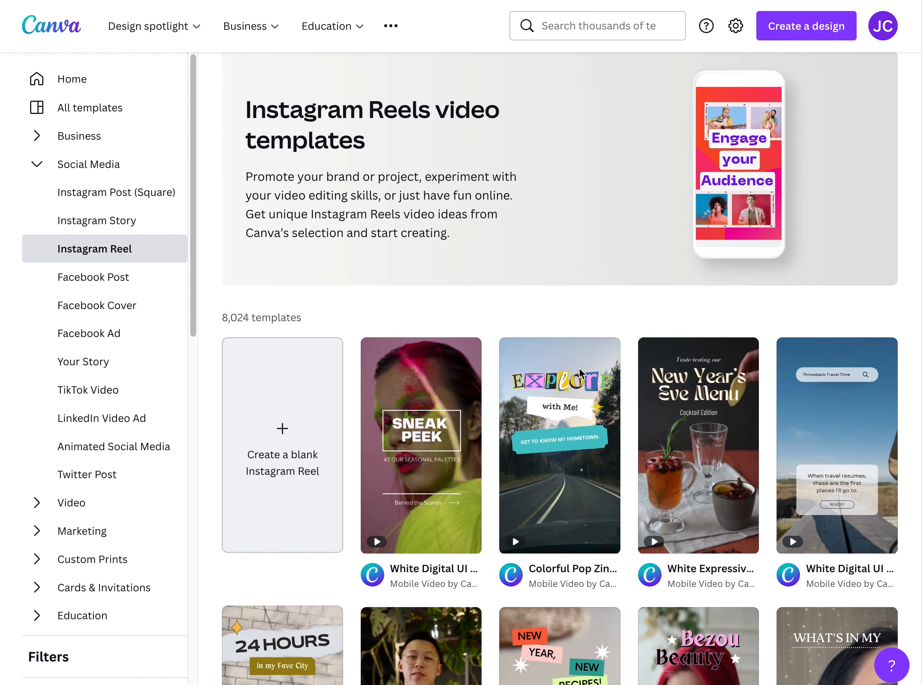
scroll(594, 377, "down", 4)
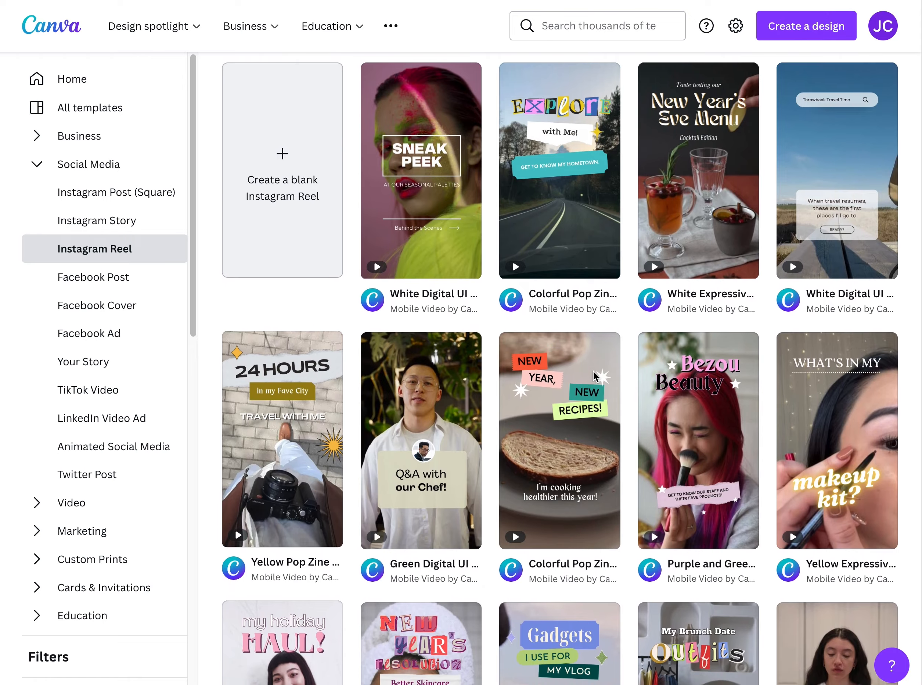
scroll(595, 377, "down", 6)
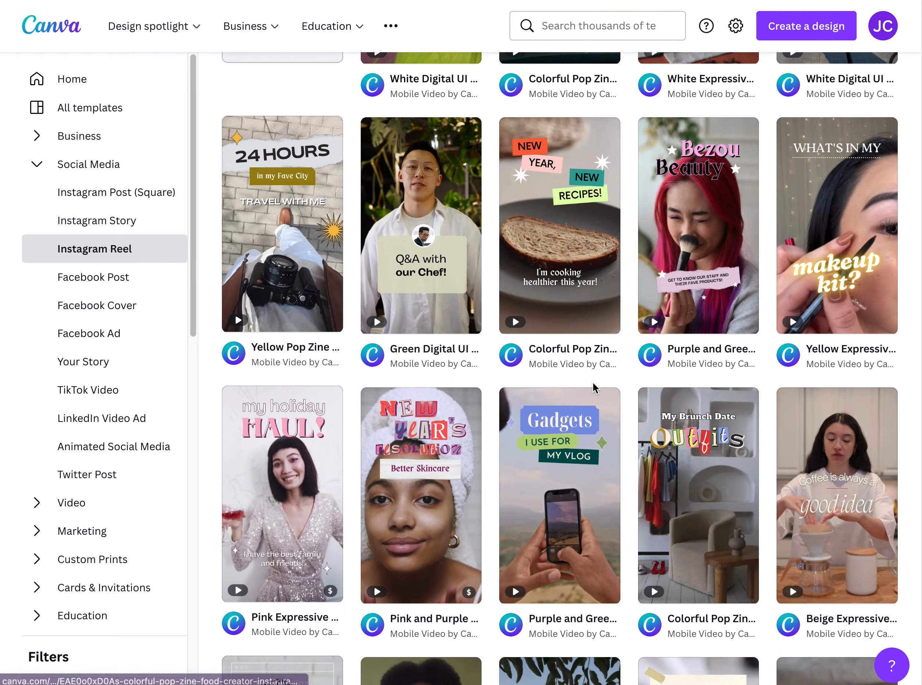
scroll(604, 398, "down", 8)
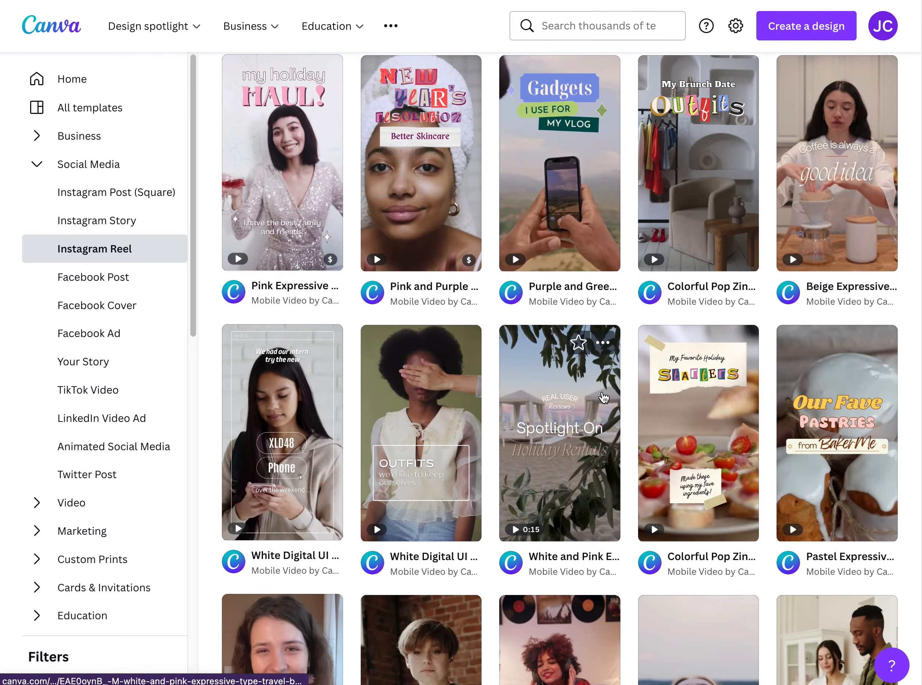
scroll(604, 398, "down", 6)
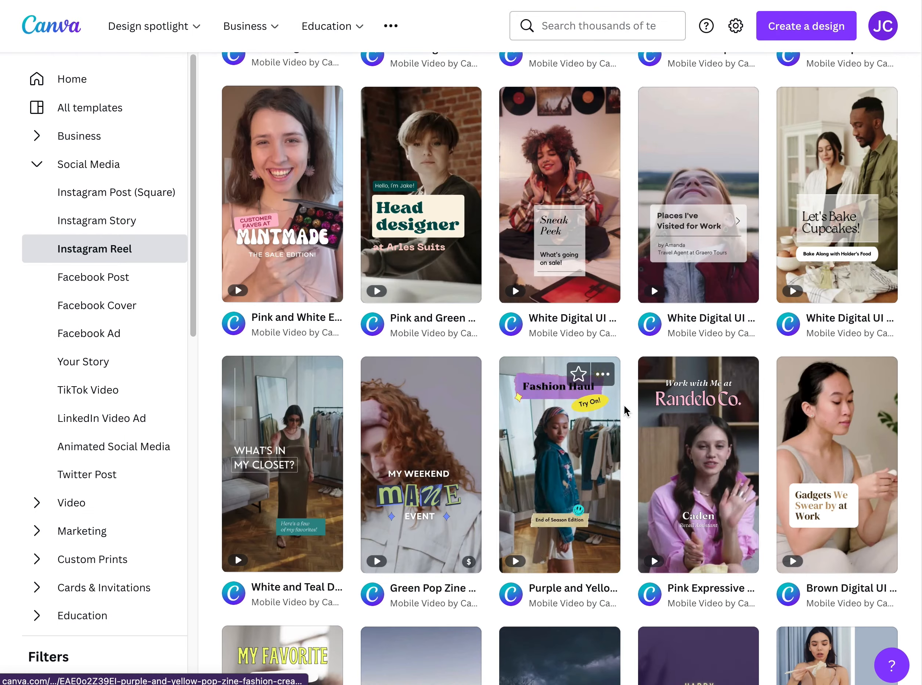
scroll(624, 404, "down", 4)
scroll(624, 411, "down", 5)
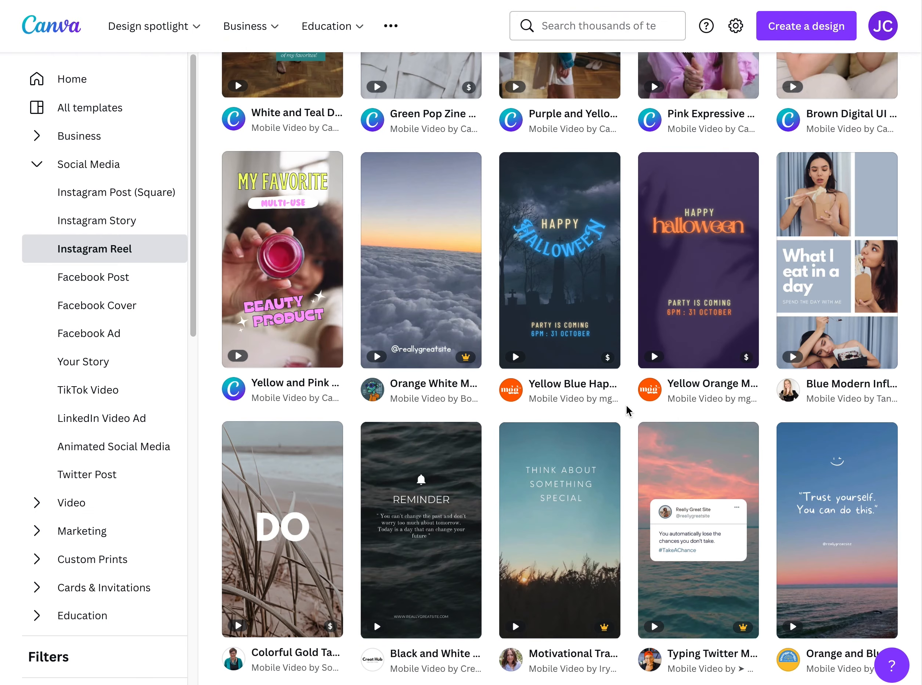
scroll(626, 404, "down", 5)
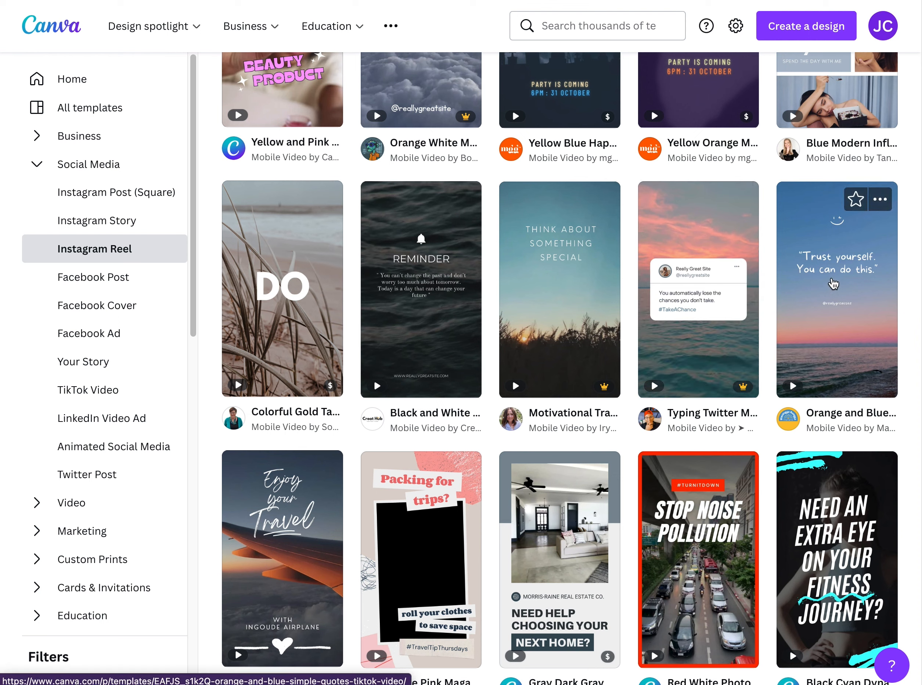
left_click(834, 284)
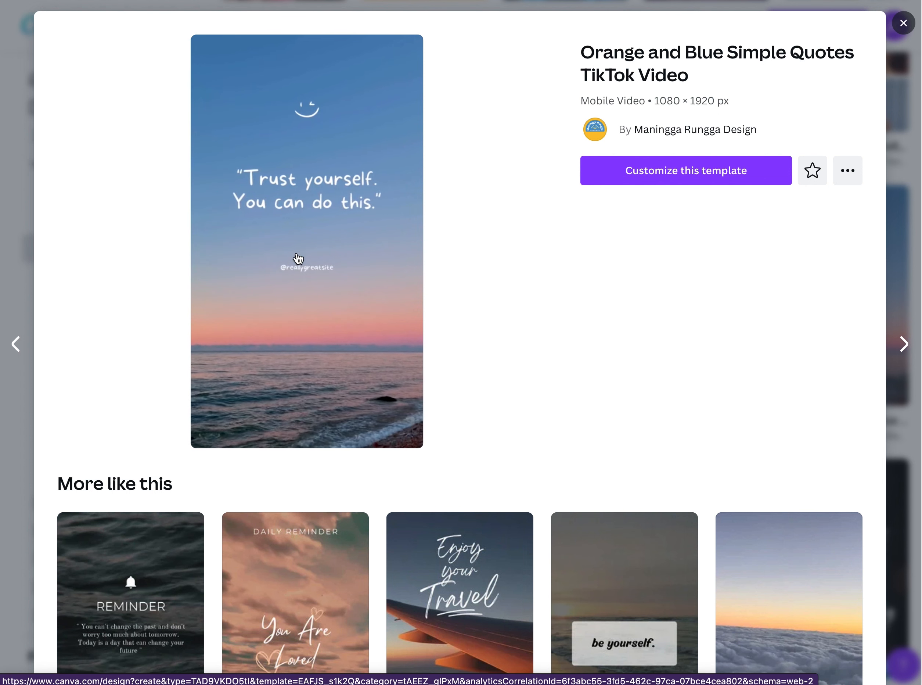
left_click(679, 178)
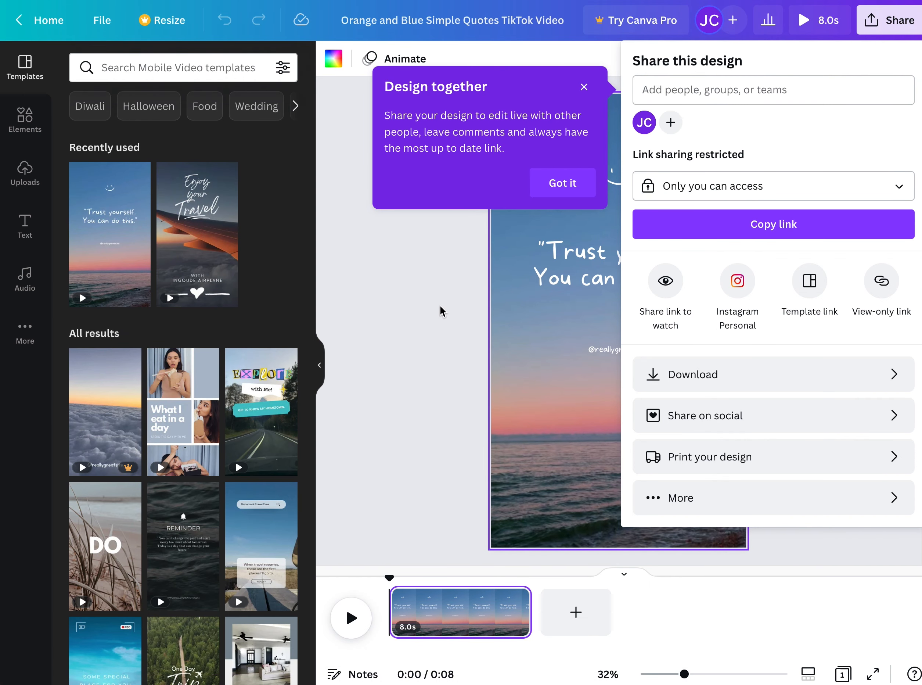
left_click(442, 311)
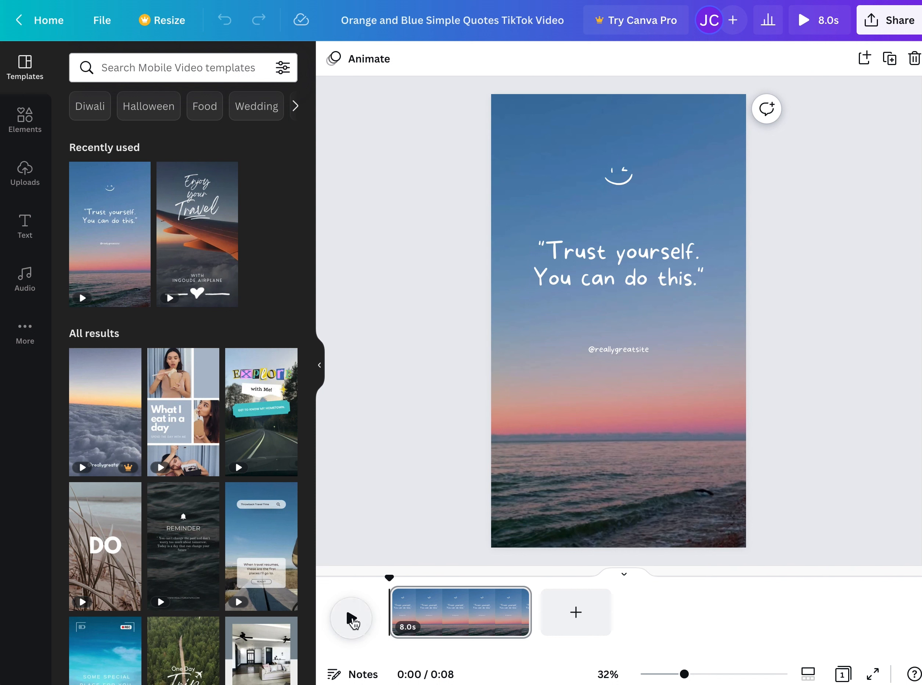
- Play back the template video, pause it, and move the playhead back to about 0:01
left_click(352, 619)
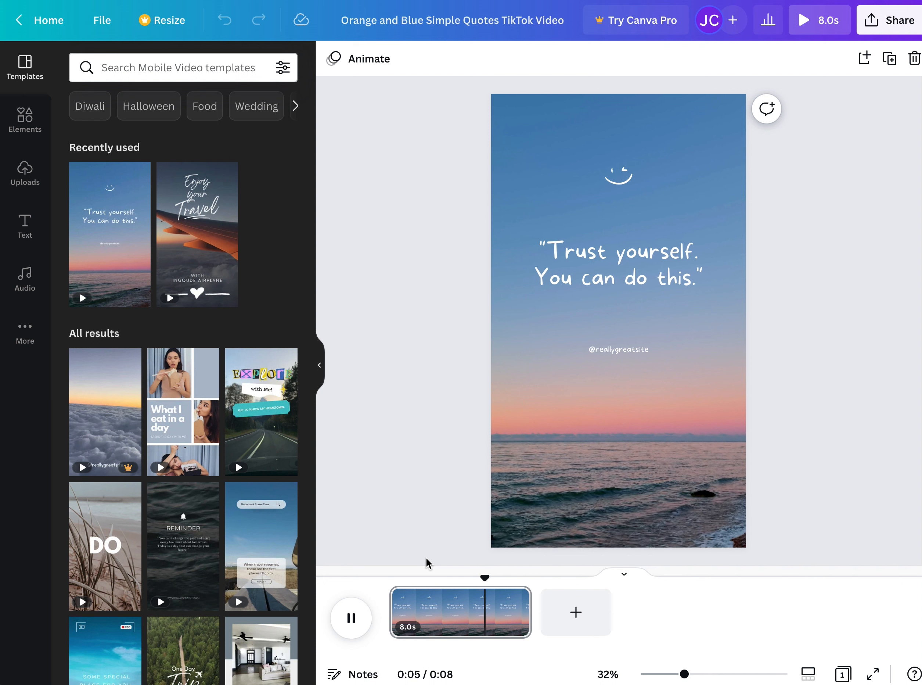
left_click(352, 618)
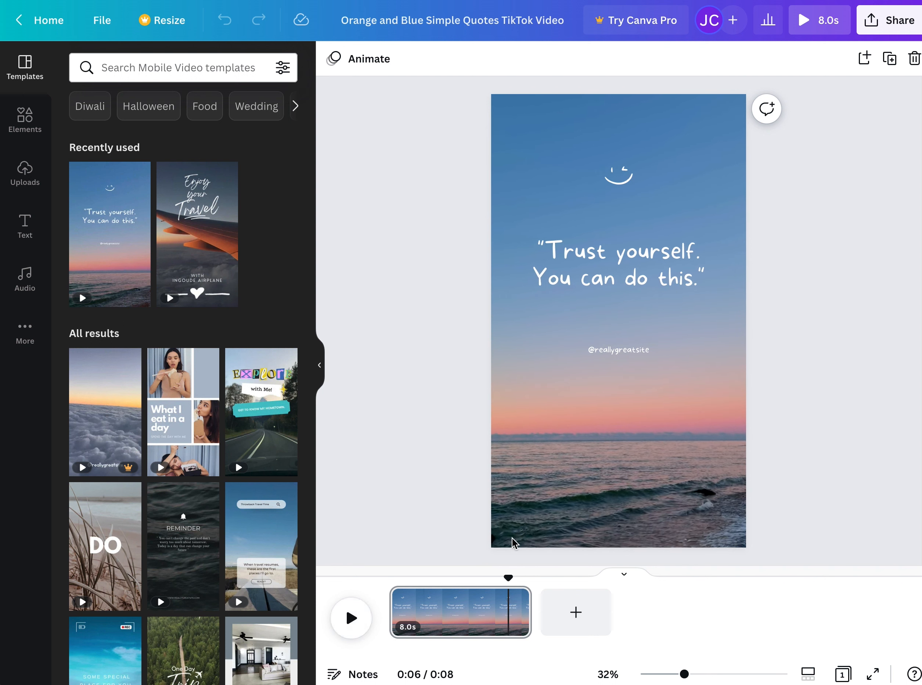
left_click_drag(505, 577, 418, 577)
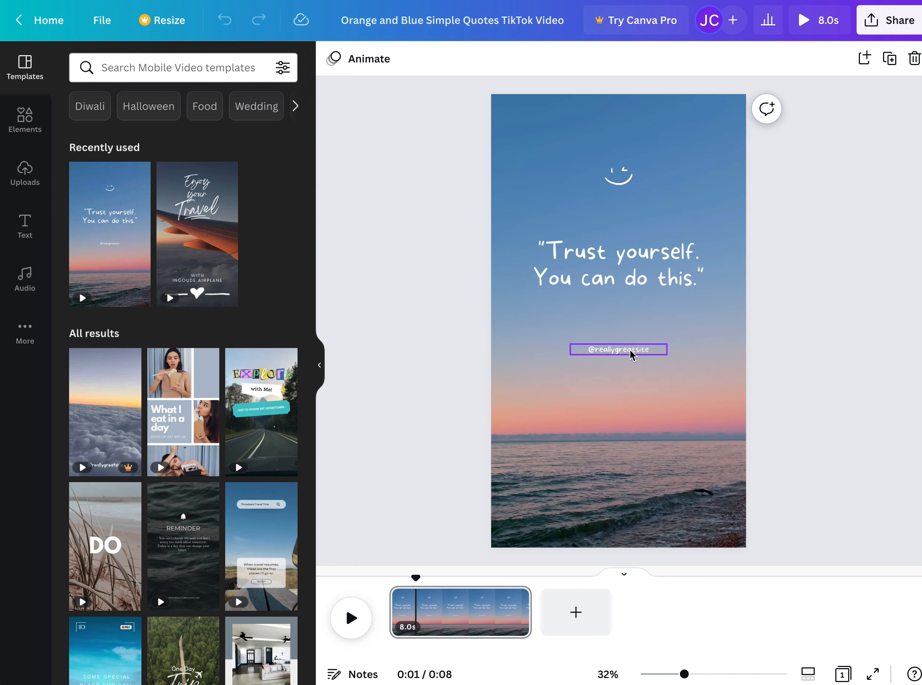
left_click(632, 186)
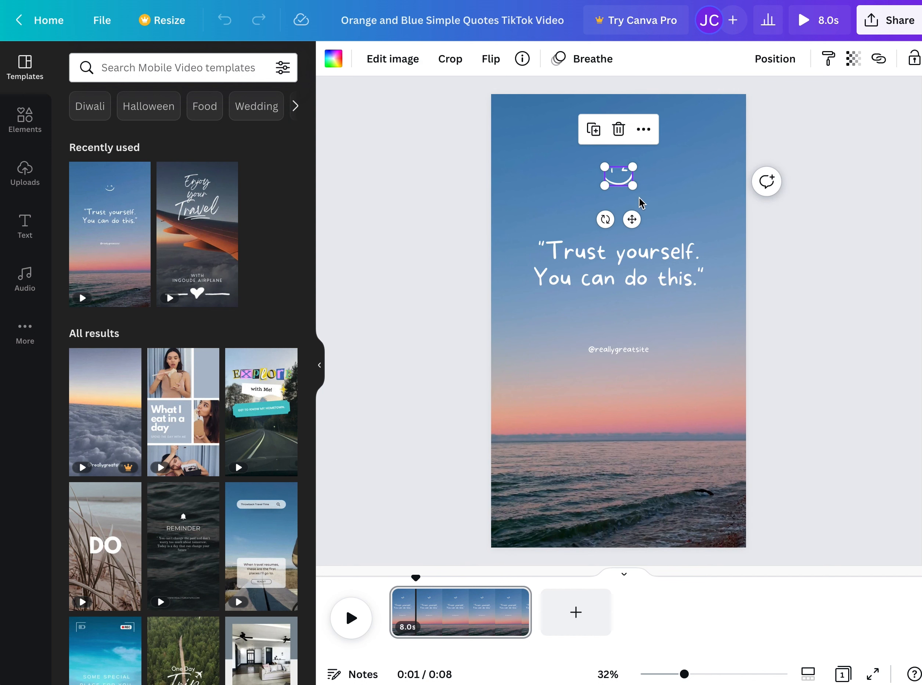
left_click(618, 132)
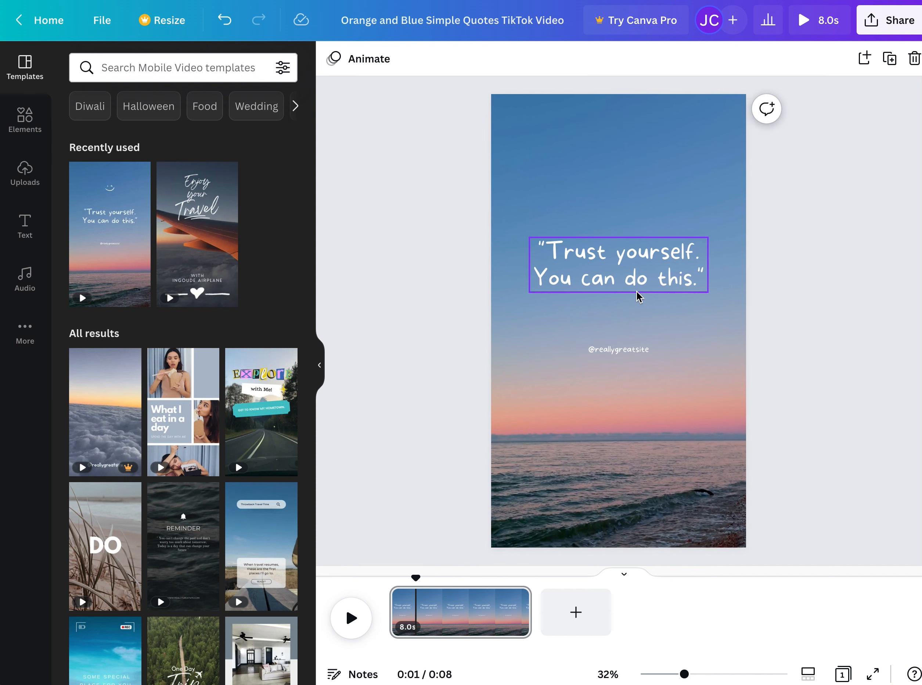
left_click(633, 357)
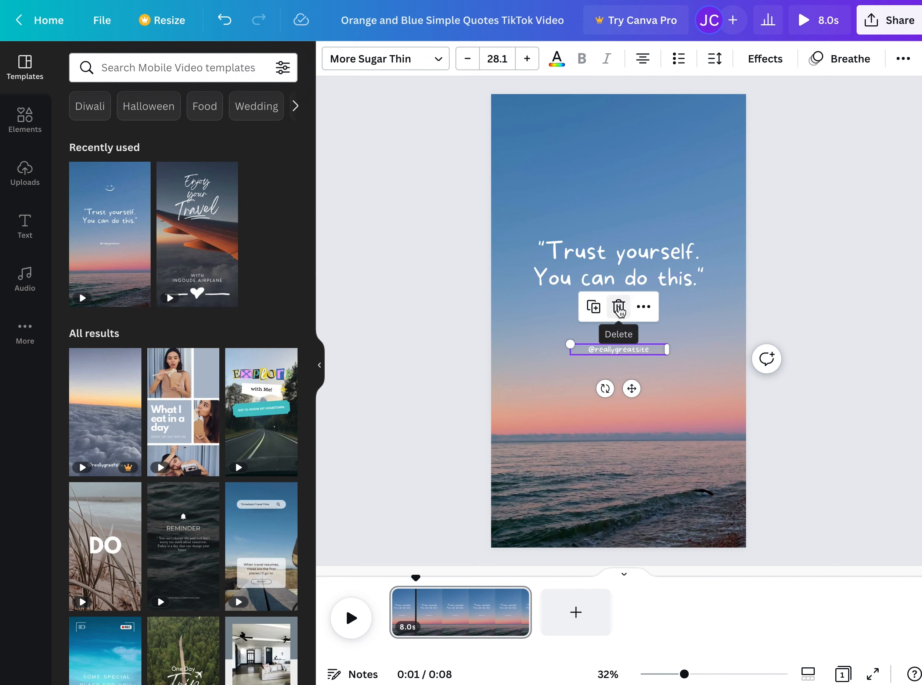
left_click(618, 307)
- Shrink the quote text box so its font size is about 56.7
left_click(630, 277)
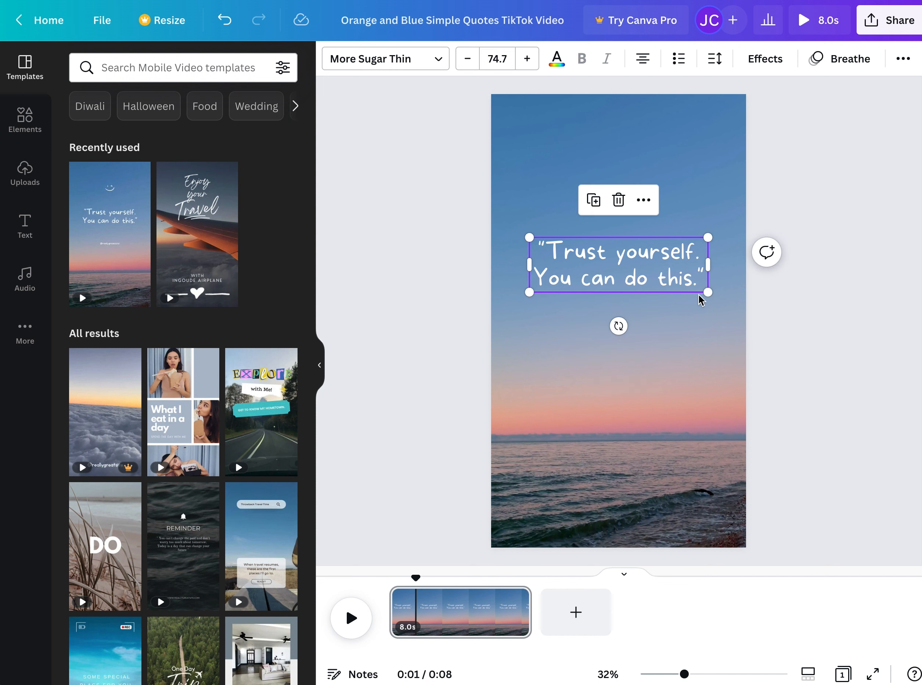
left_click_drag(709, 294, 654, 272)
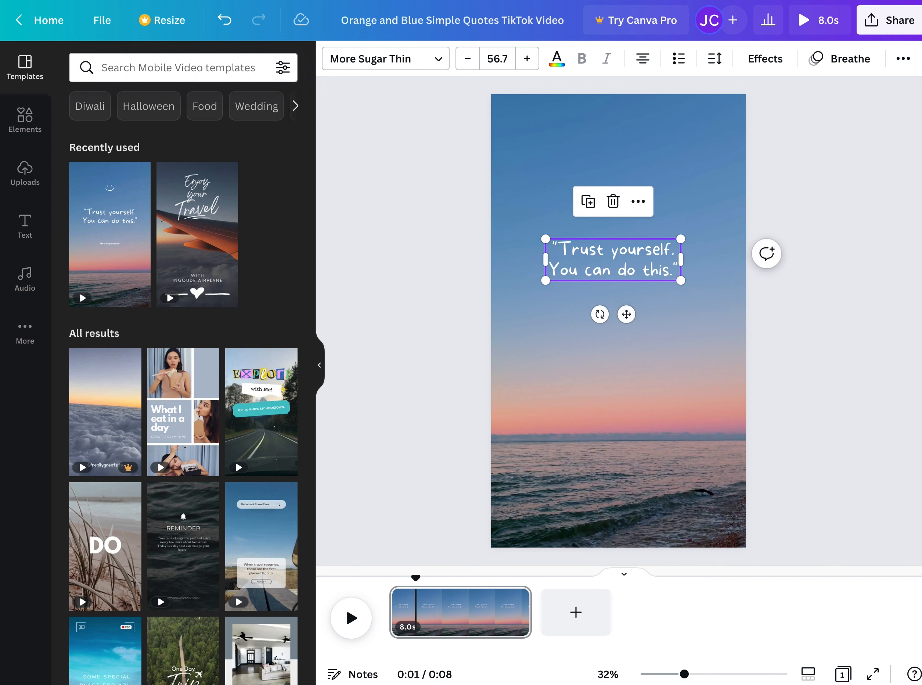
- Replace the quote with "Metastatic breast cancer is urgent but we are not seen. See me. See those like me. Support with a donation. Link in caption."
double_click(629, 265)
type("Metastatic breast cancer is urgent but we are not seen. See me. See those like me. Support with a donation. Link in caption.")
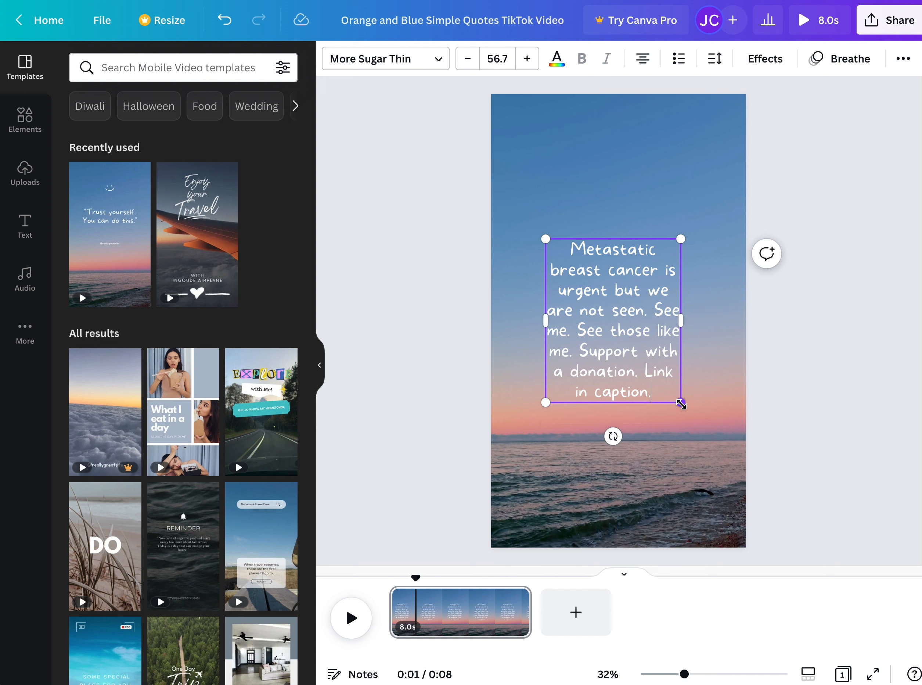
- Shrink the message to about font size 50.8, centre it horizontally, and insert "us" after "Support"
left_click_drag(682, 403, 668, 386)
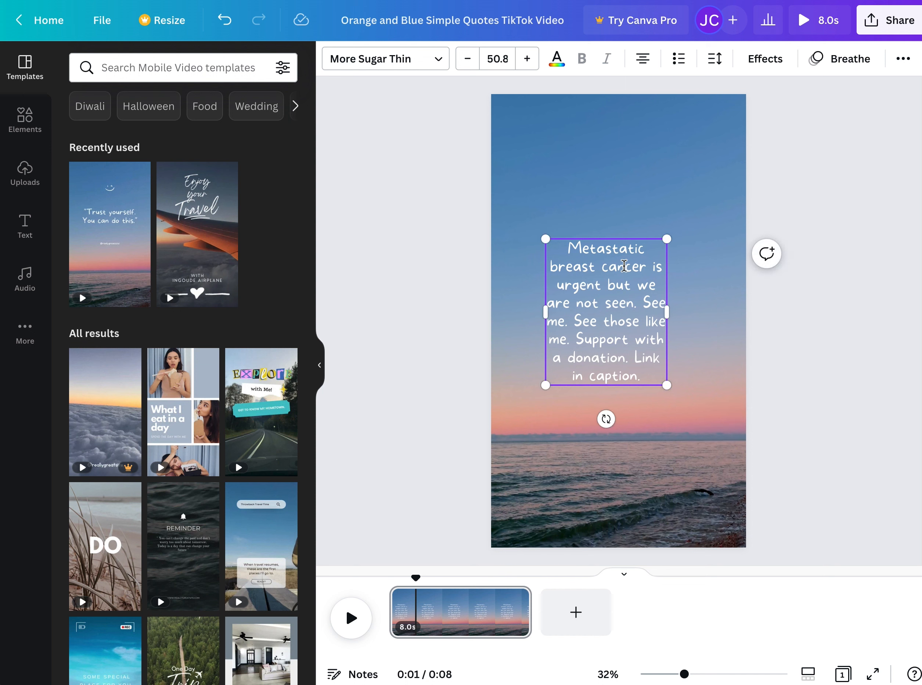
left_click_drag(624, 238, 635, 234)
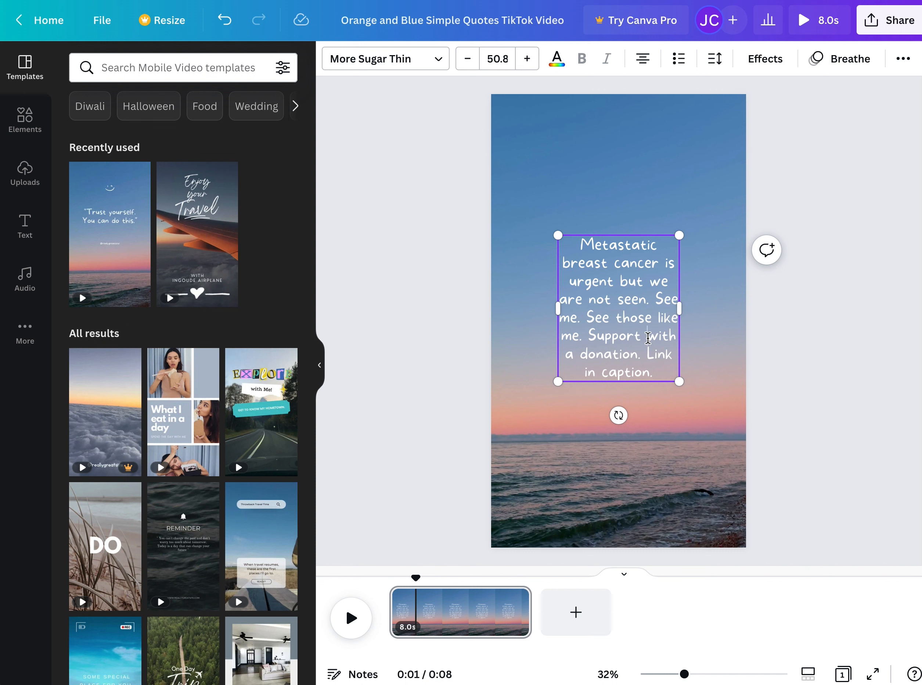
type("us")
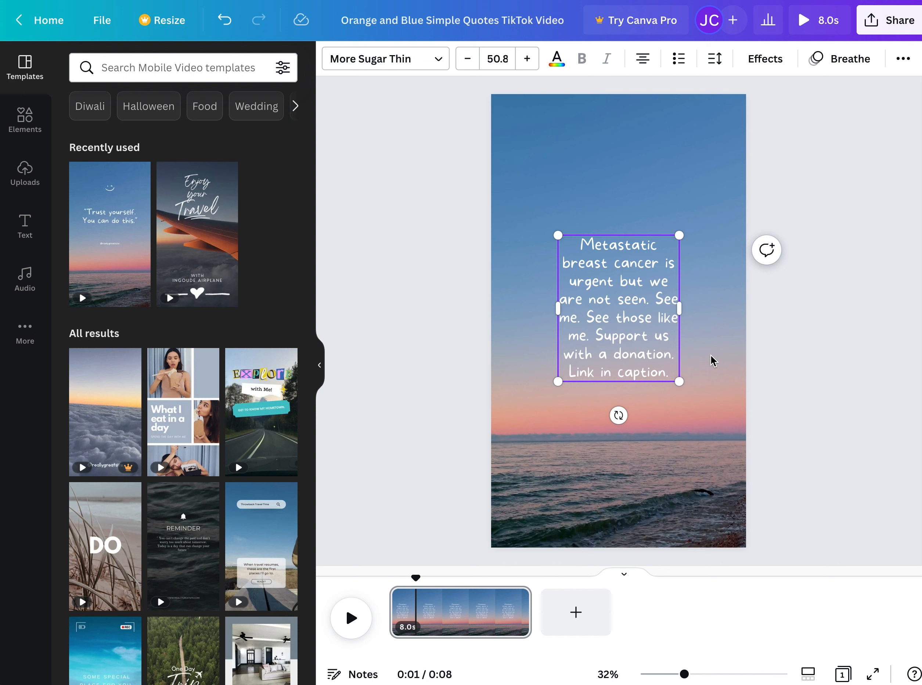
left_click(787, 322)
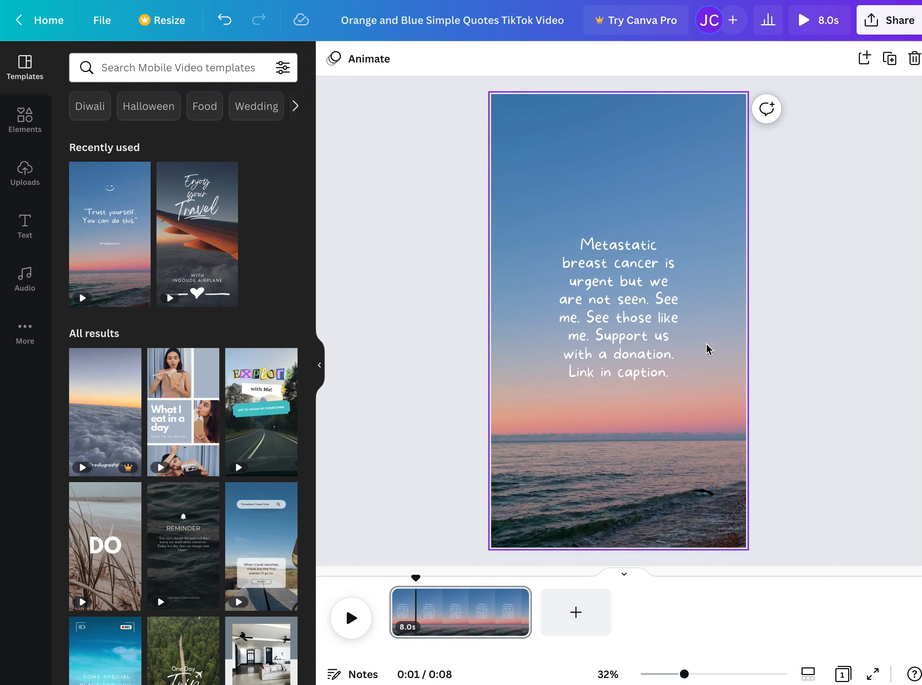
- Play back the video to preview how the new message animates, and select the message text again
left_click(605, 350)
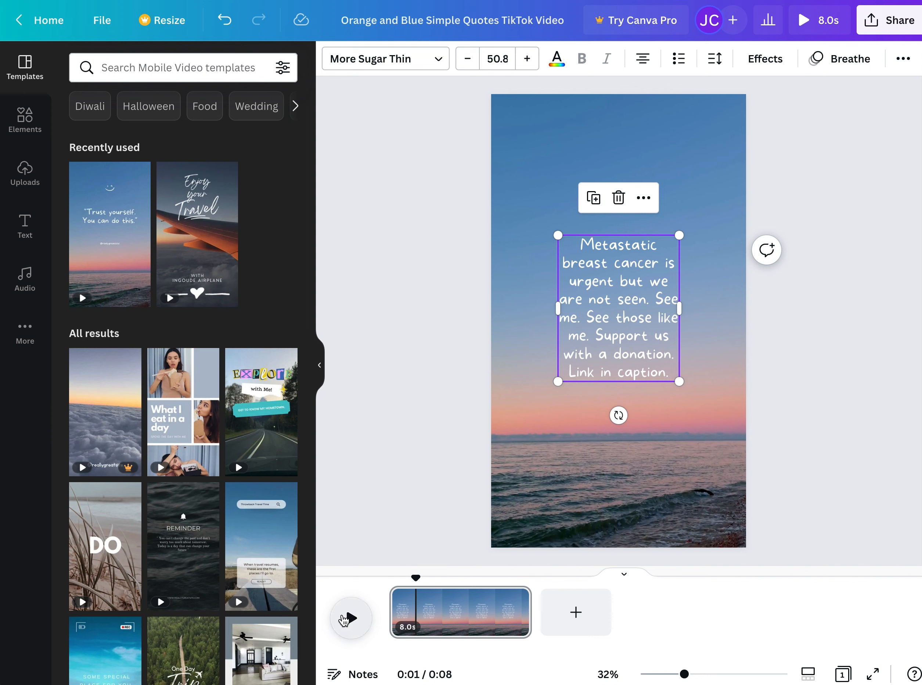
left_click(352, 620)
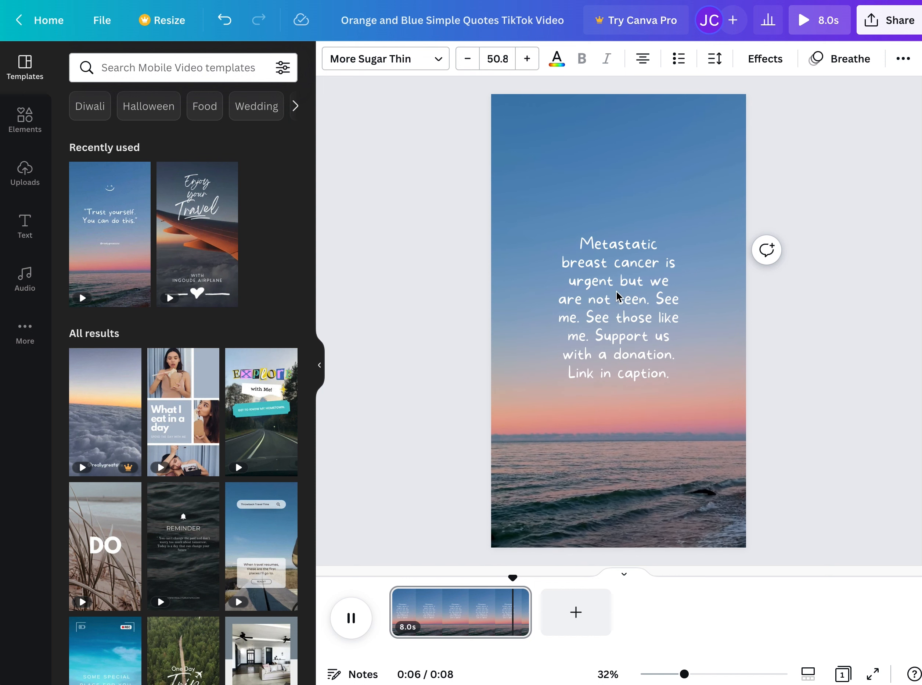
left_click(640, 308)
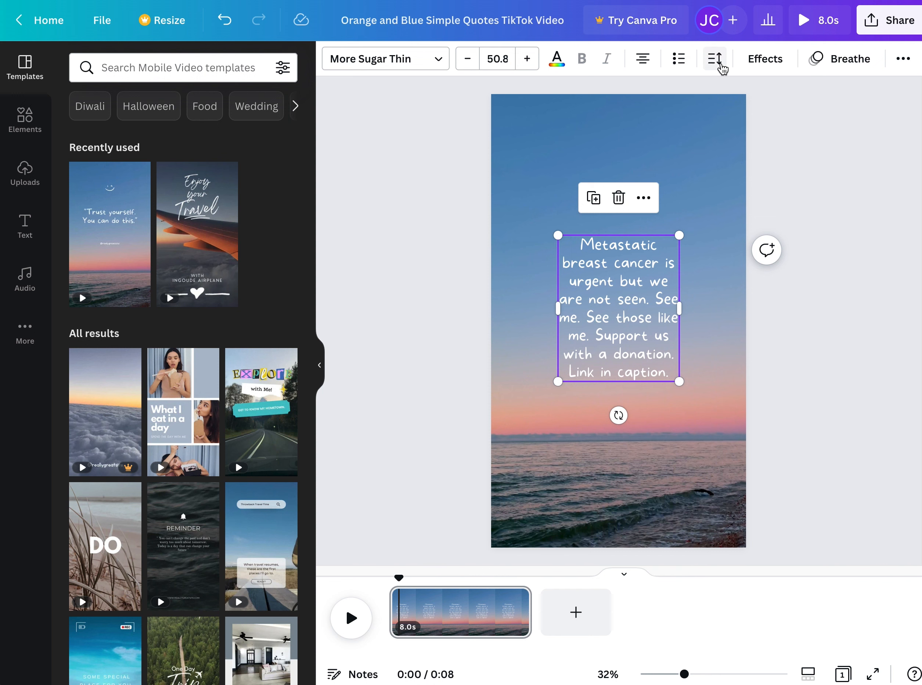
- Preview the Rise, Pan, Fade and Wipe text animations on the message, and apply the Burst animation on enter
left_click(839, 63)
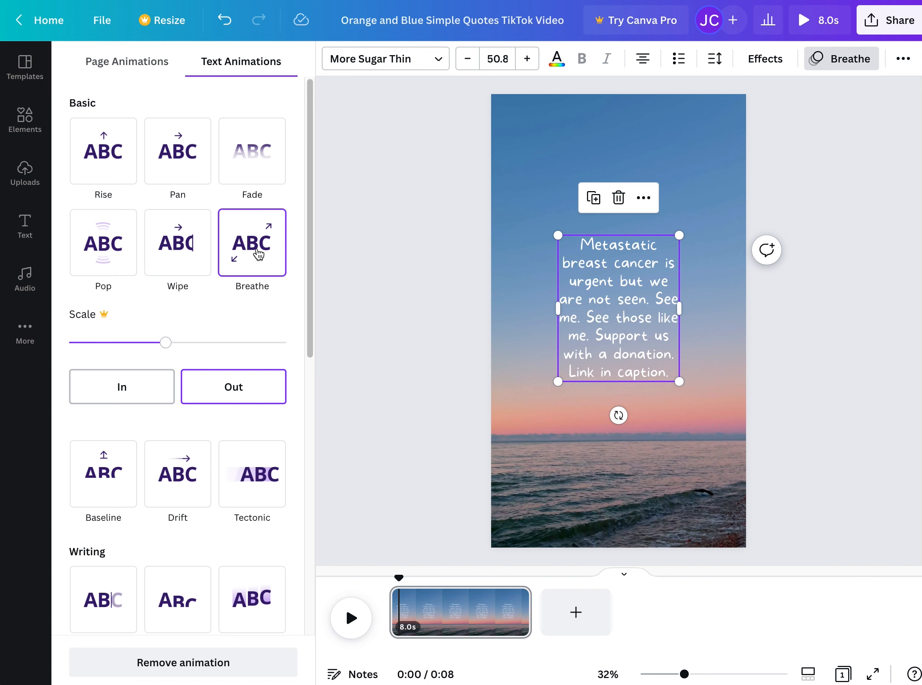
left_click(121, 173)
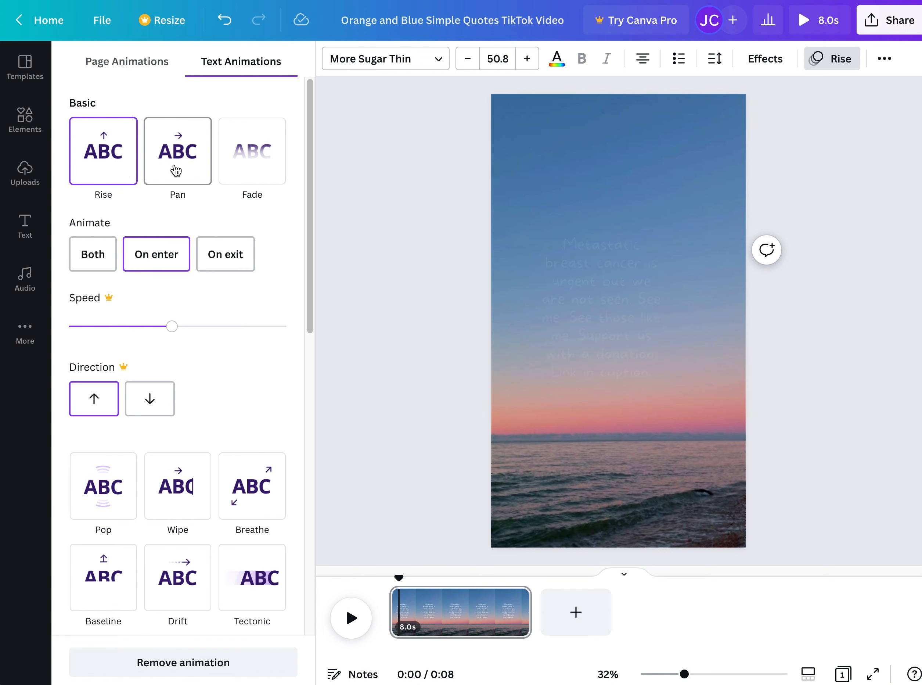
left_click(176, 171)
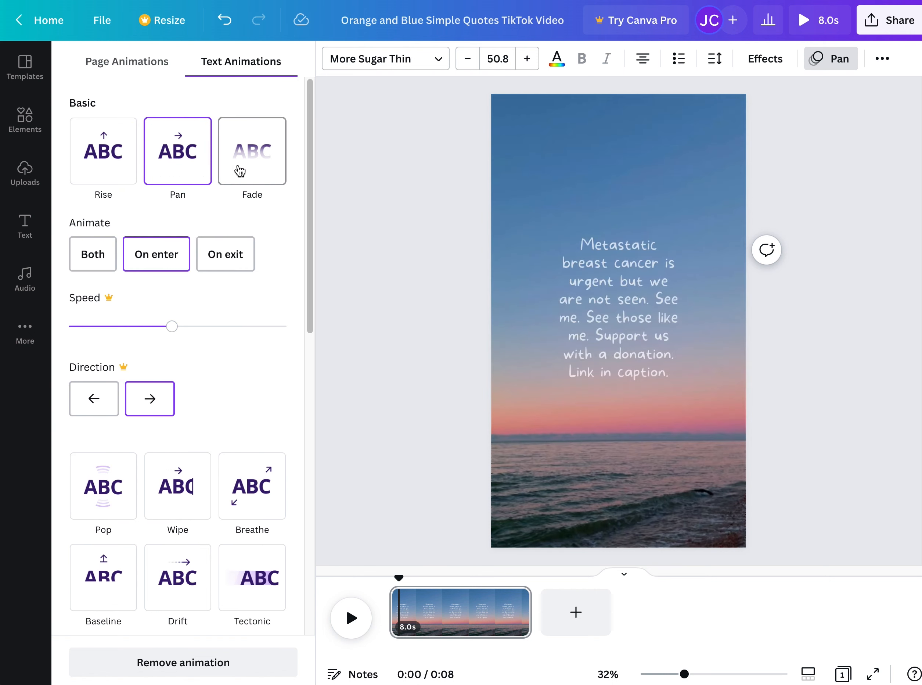
left_click(238, 171)
left_click(196, 557)
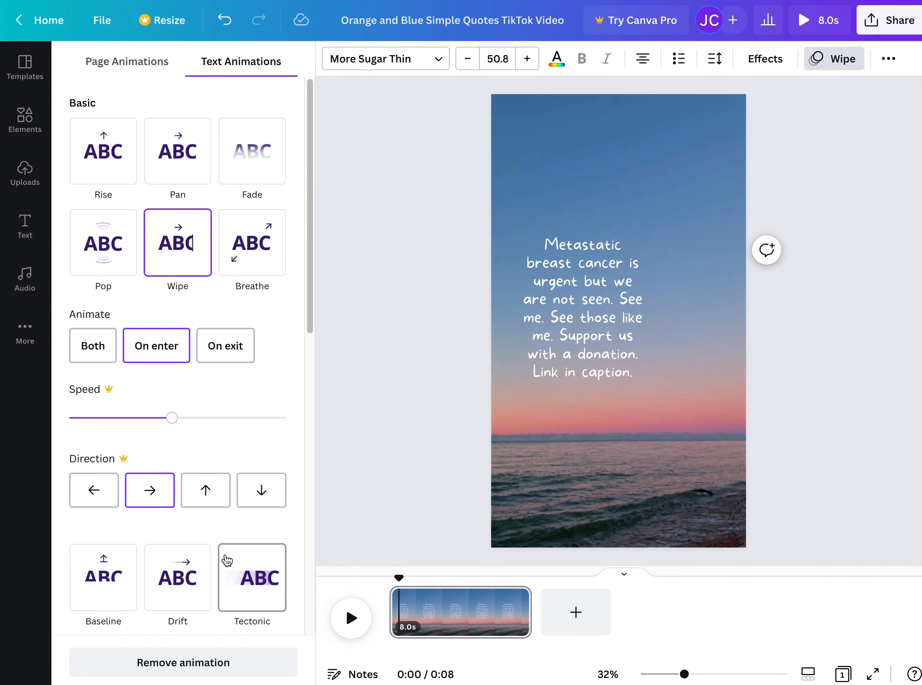
scroll(179, 580, "down", 7)
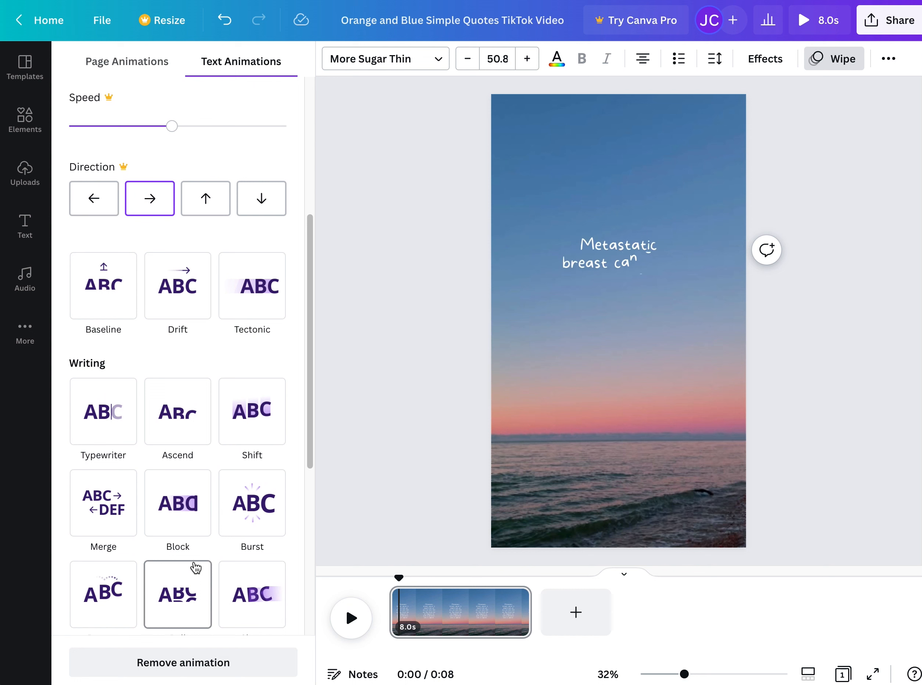
scroll(195, 567, "down", 2)
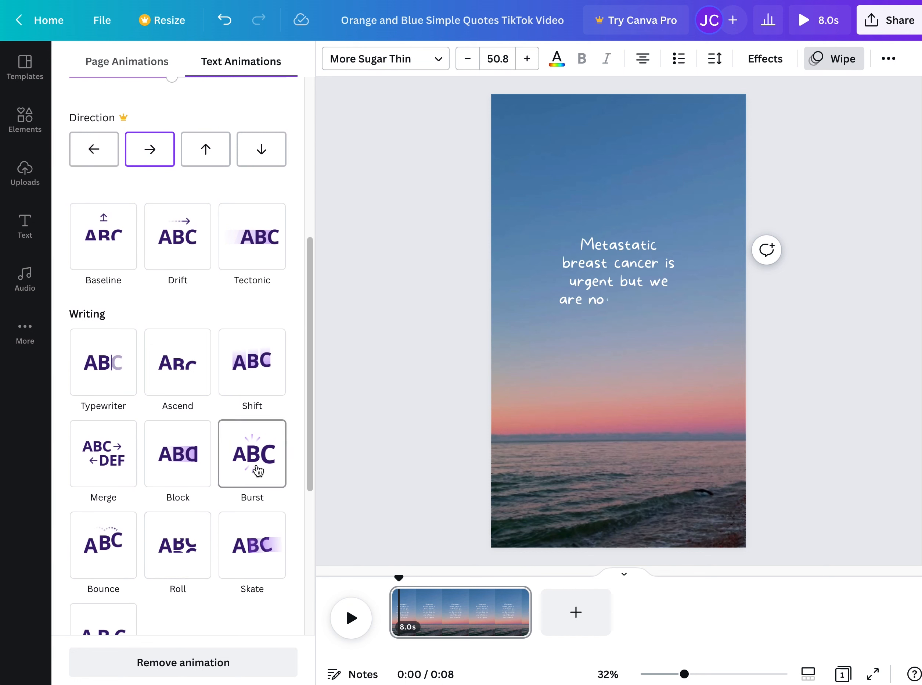
left_click(258, 471)
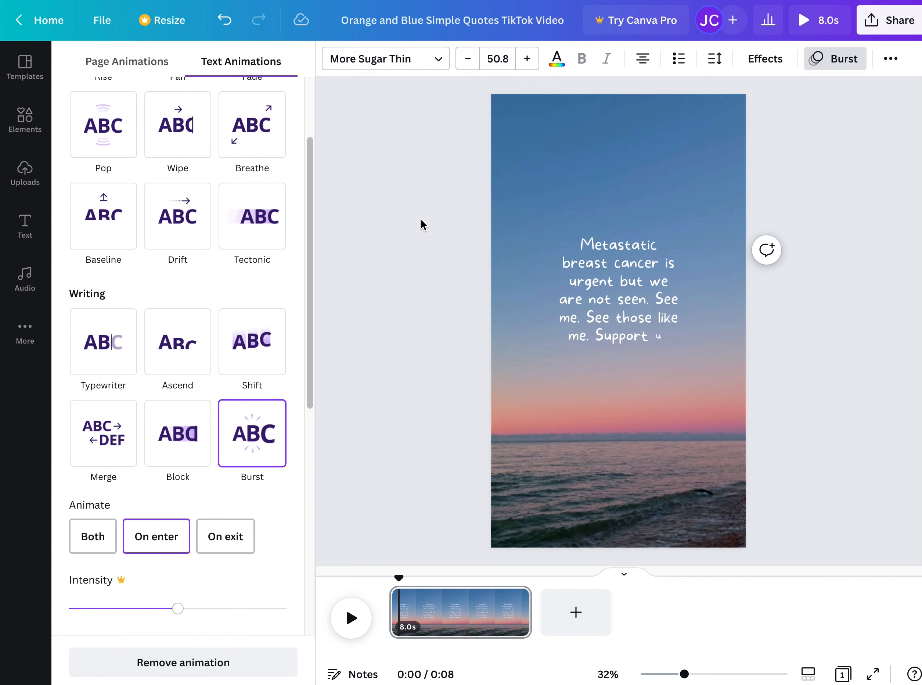
left_click(440, 208)
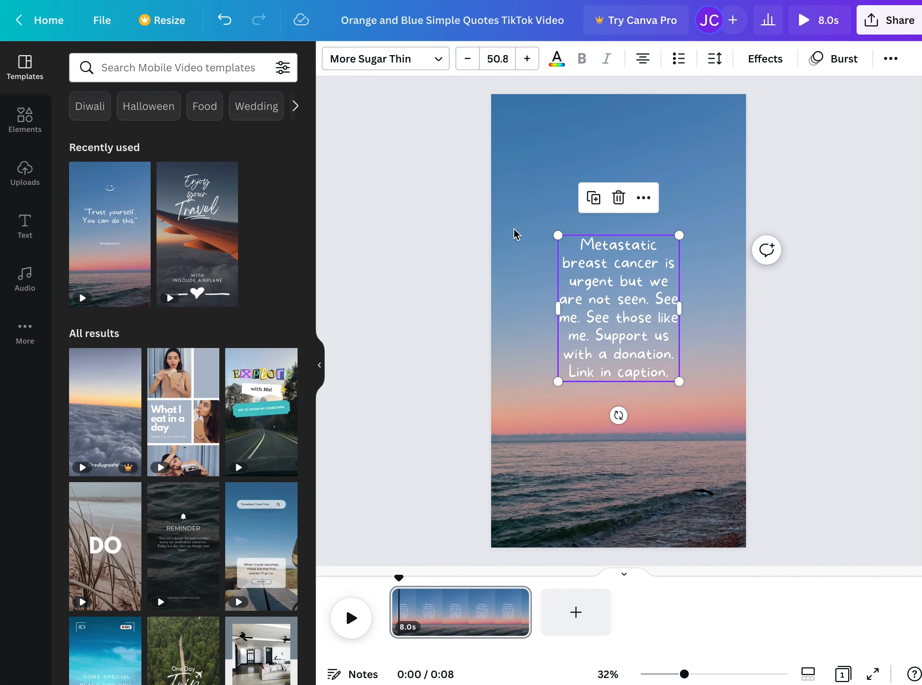
left_click(446, 250)
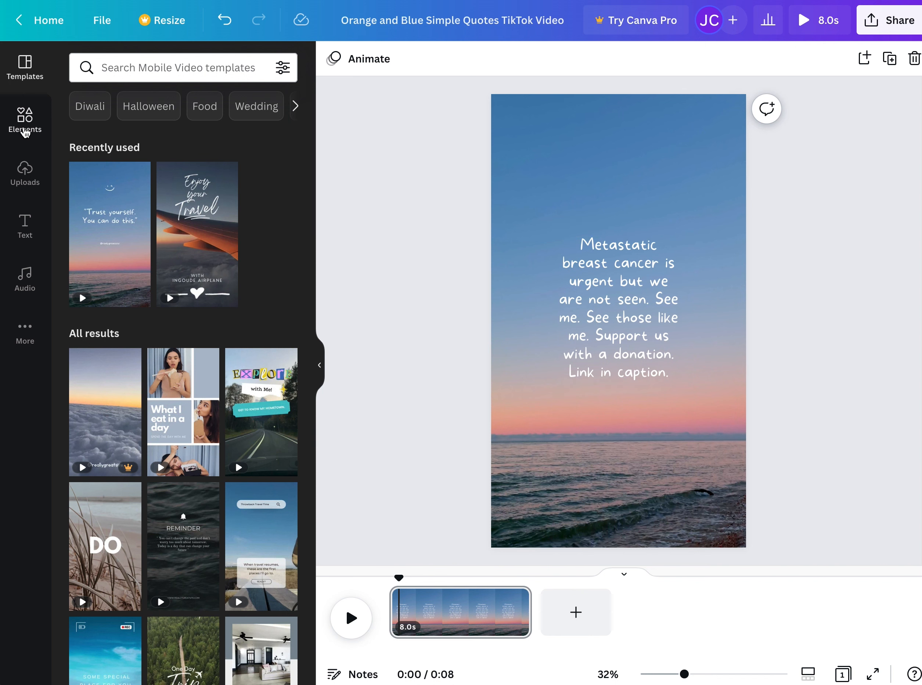
- Search the design elements for "love"
left_click(25, 125)
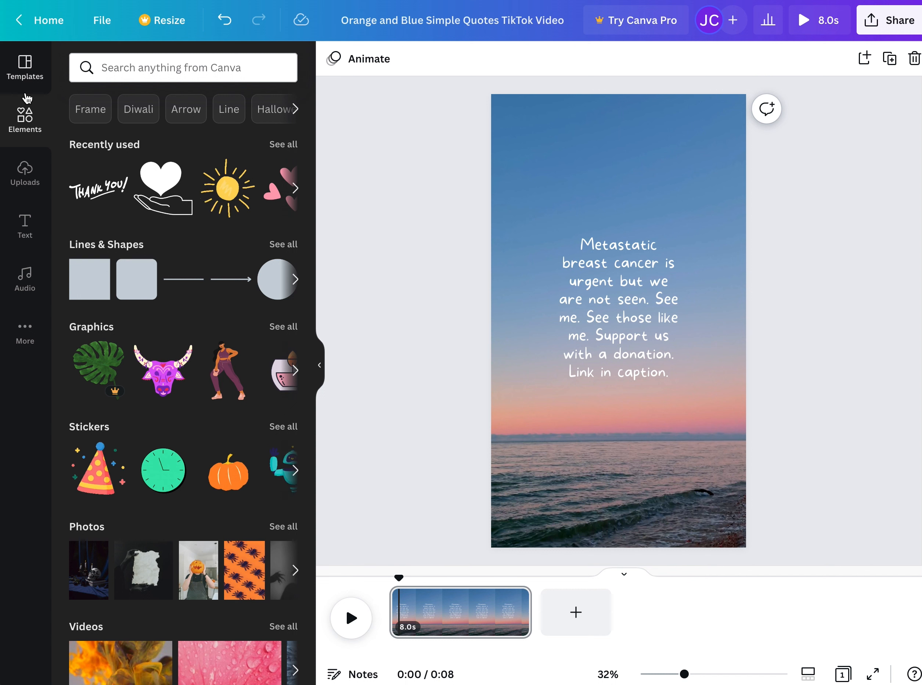
left_click(161, 70)
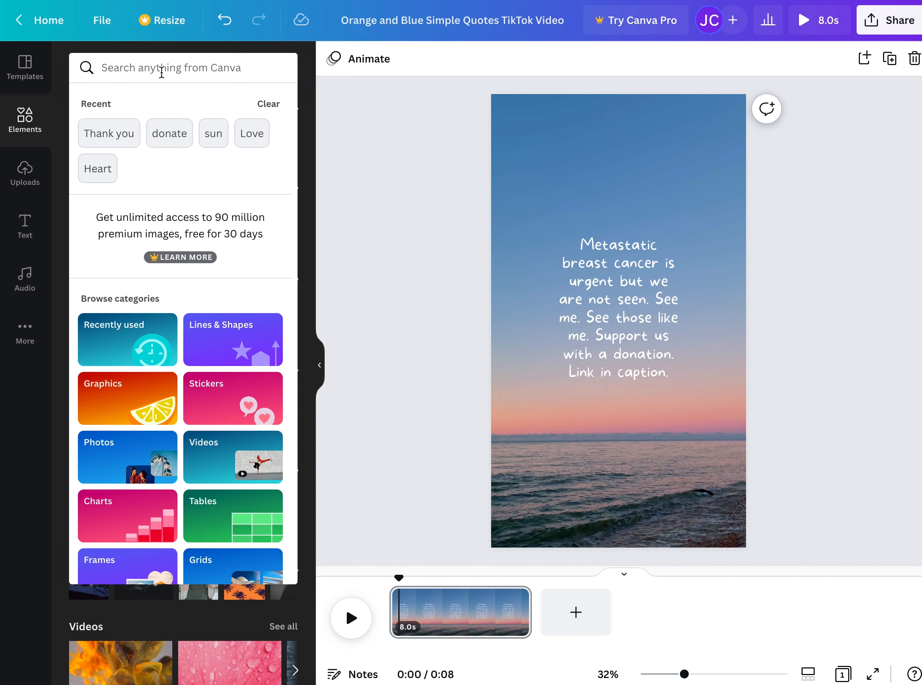
type("love")
key("Return")
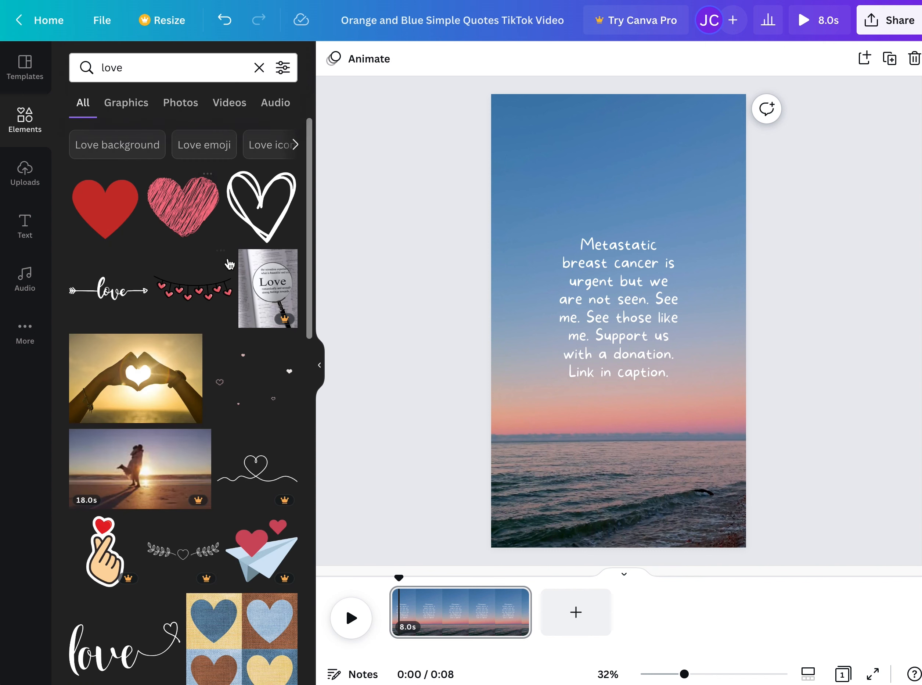
- Add the graphic of four pink hearts above the message's left side, shrunk and tilted counter-clockwise
scroll(275, 449, "down", 8)
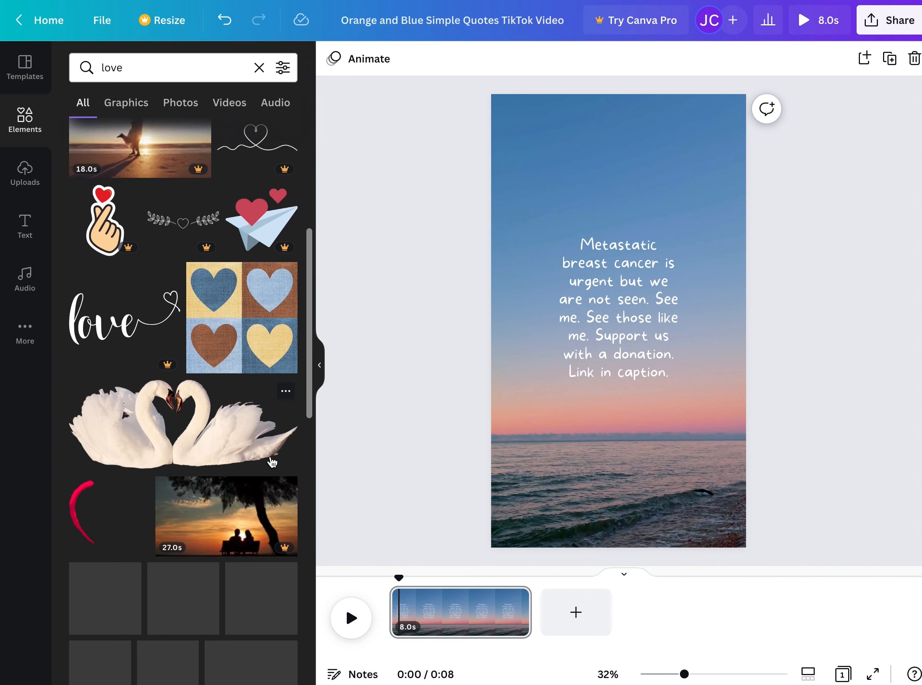
scroll(233, 475, "down", 3)
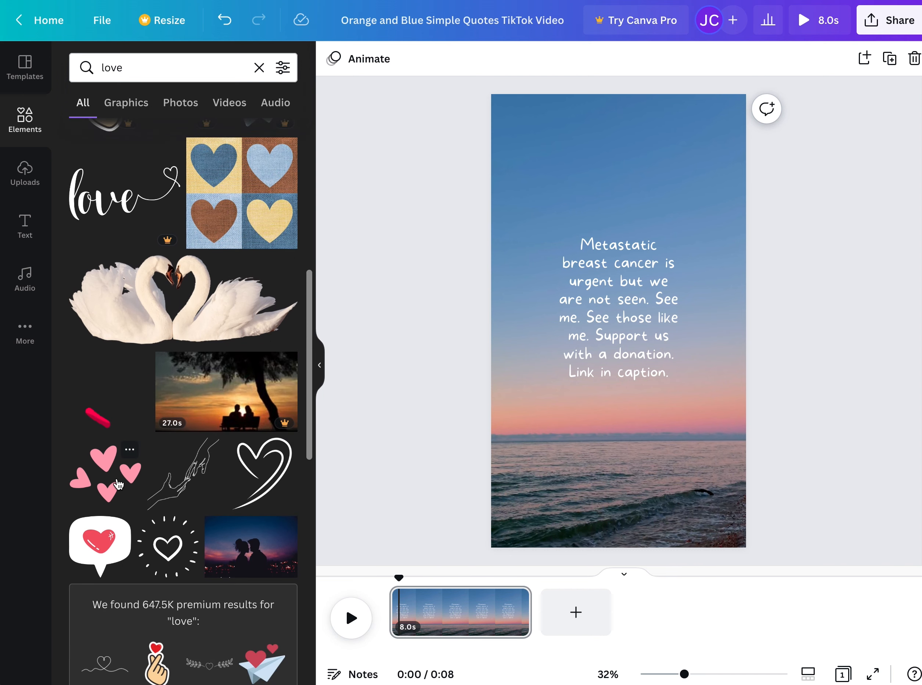
left_click_drag(117, 484, 547, 209)
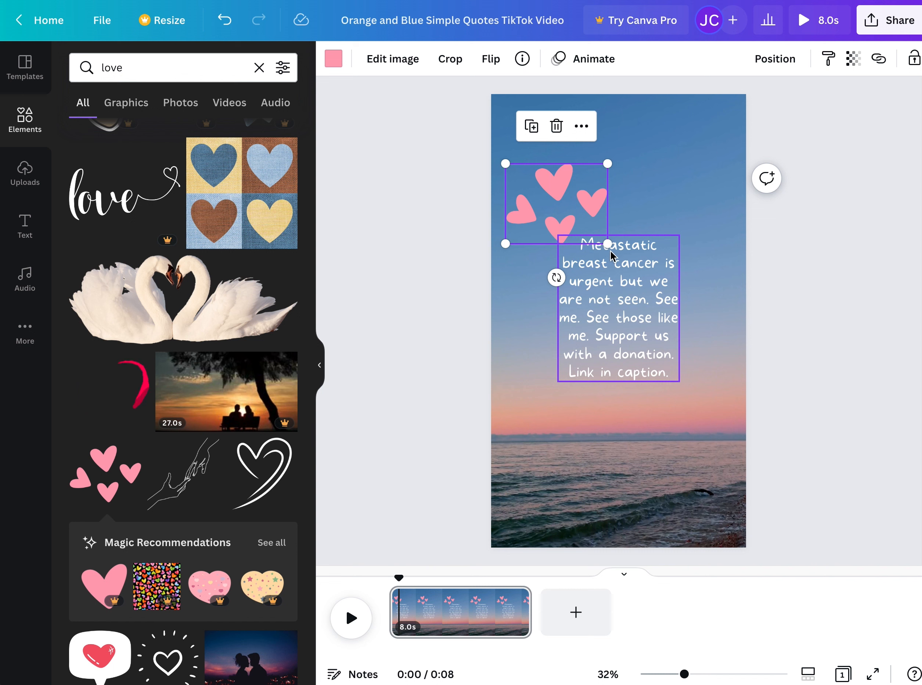
left_click_drag(608, 244, 558, 229)
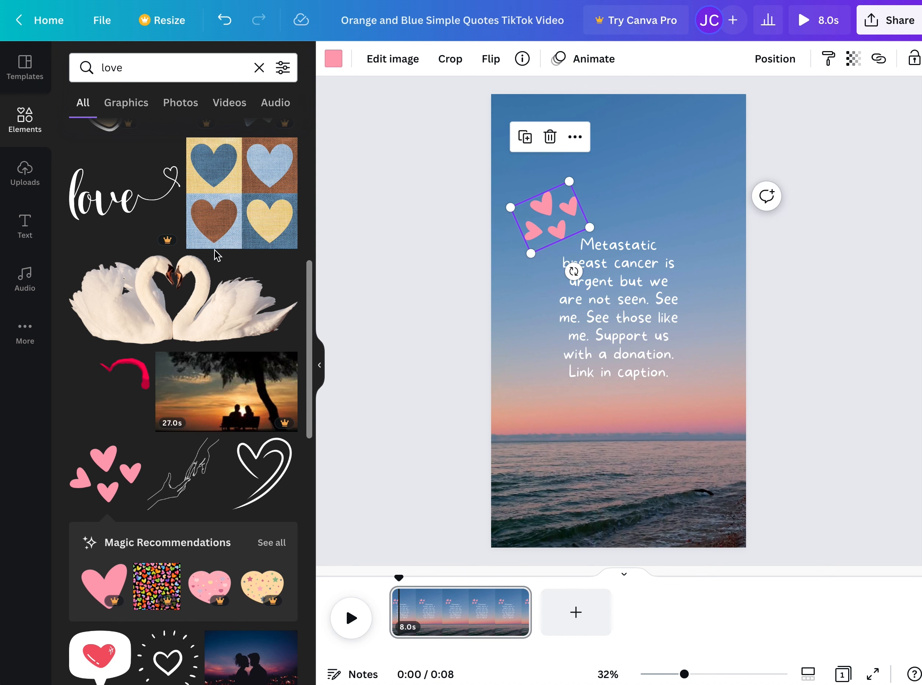
- Replace the elements search term with "sun" and run the search
scroll(214, 253, "up", 10)
left_click(196, 74)
double_click(197, 73)
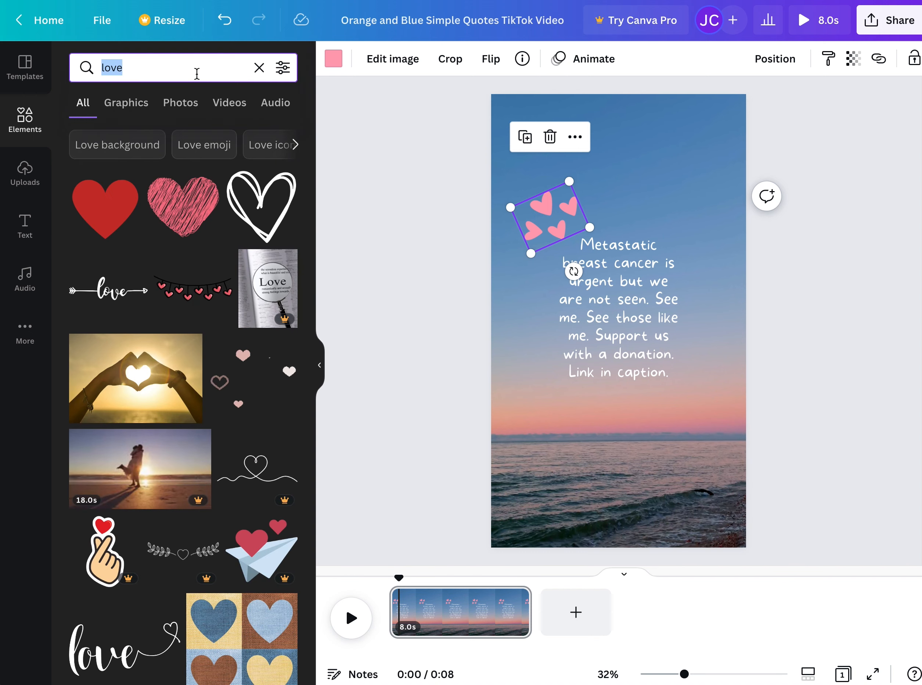
type("sun")
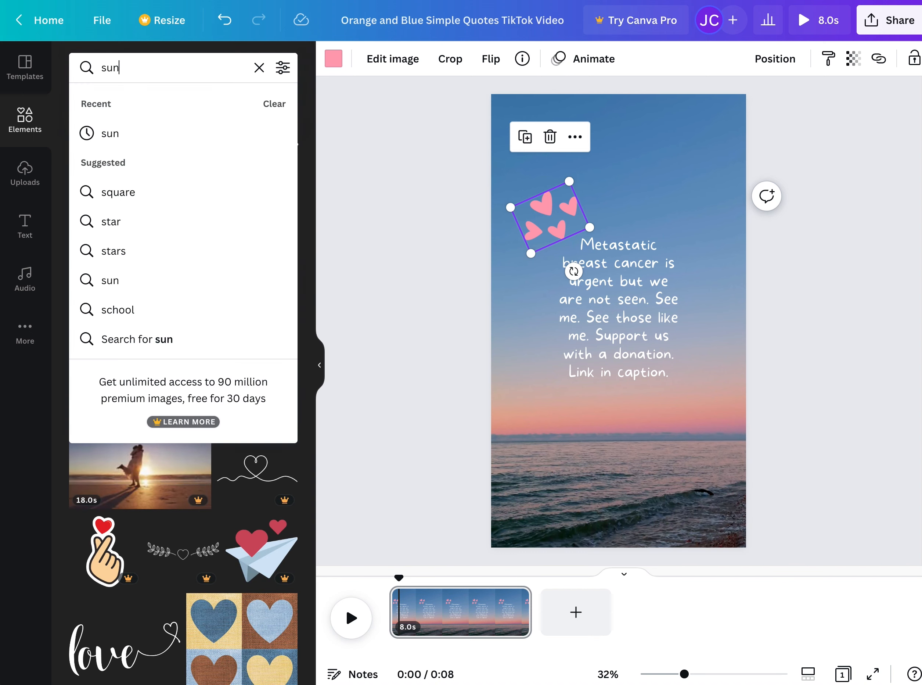
key("Return")
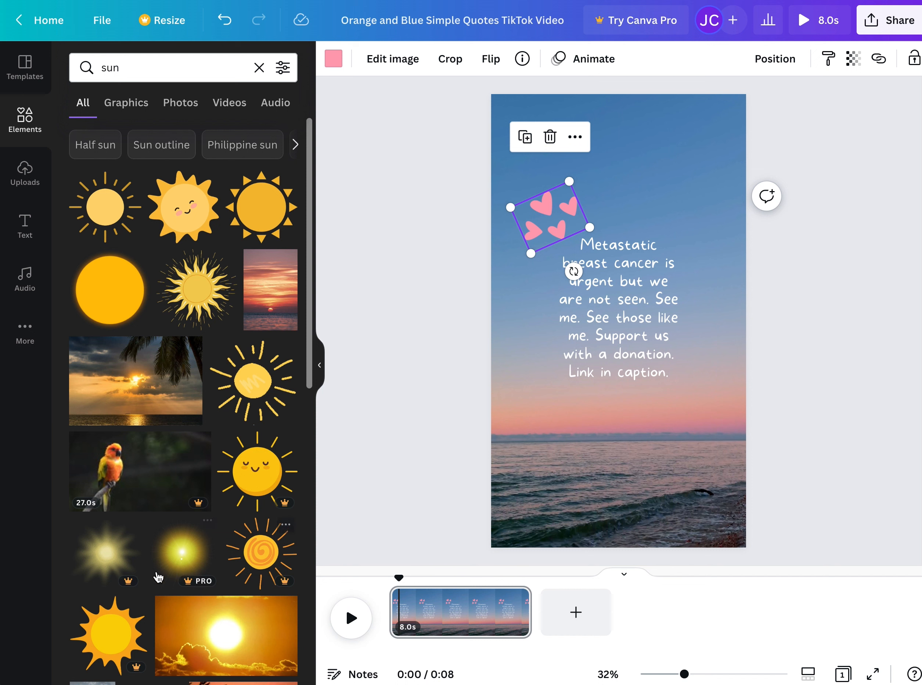
- Add the animated hand-drawn yellow sun, shrink it, and place it above the message's right side, level with the hearts
left_click(260, 383)
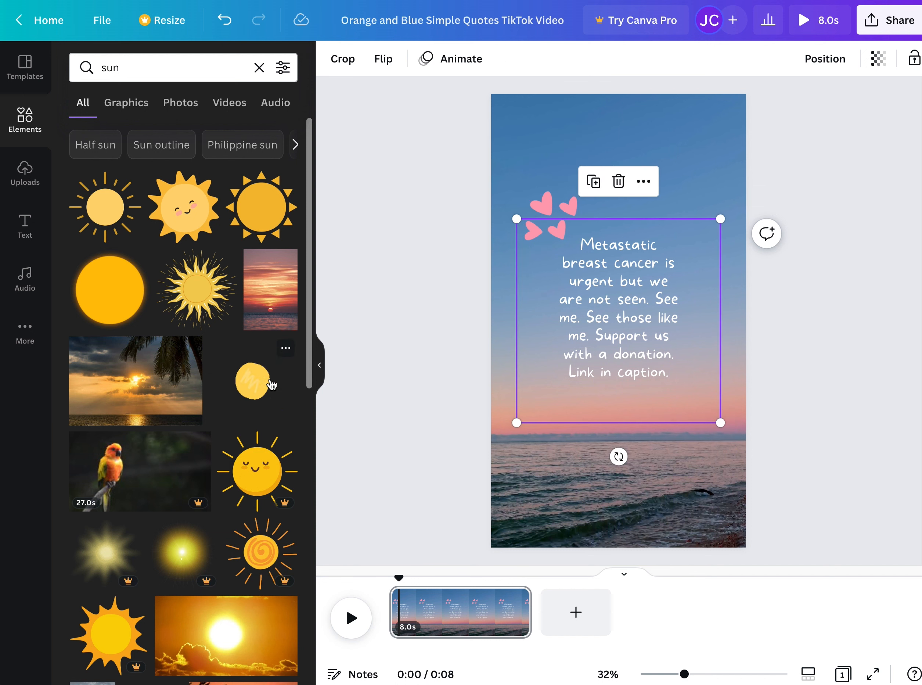
left_click_drag(624, 319, 613, 372)
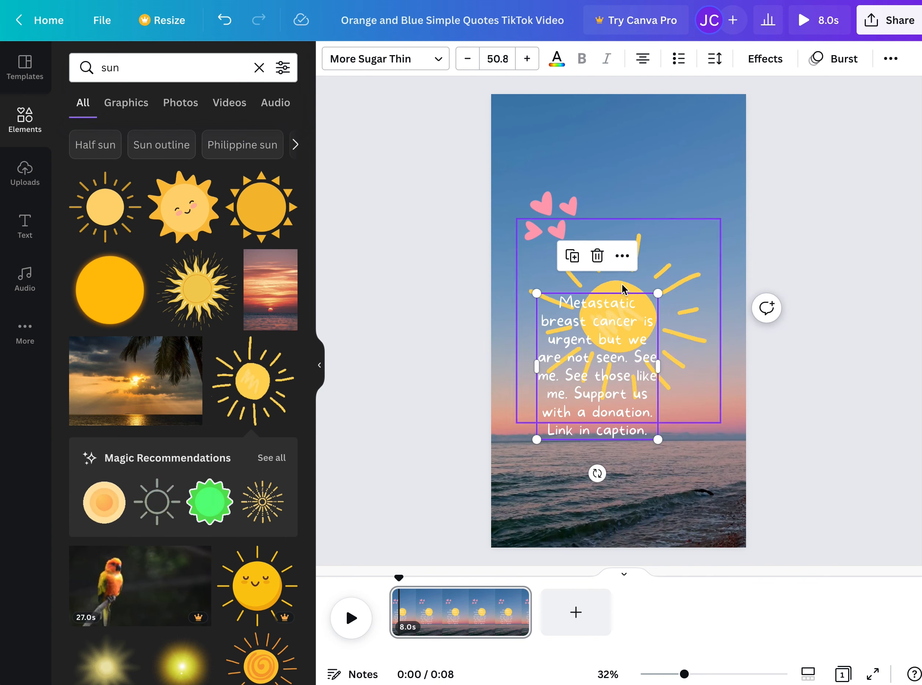
left_click_drag(633, 315, 681, 163)
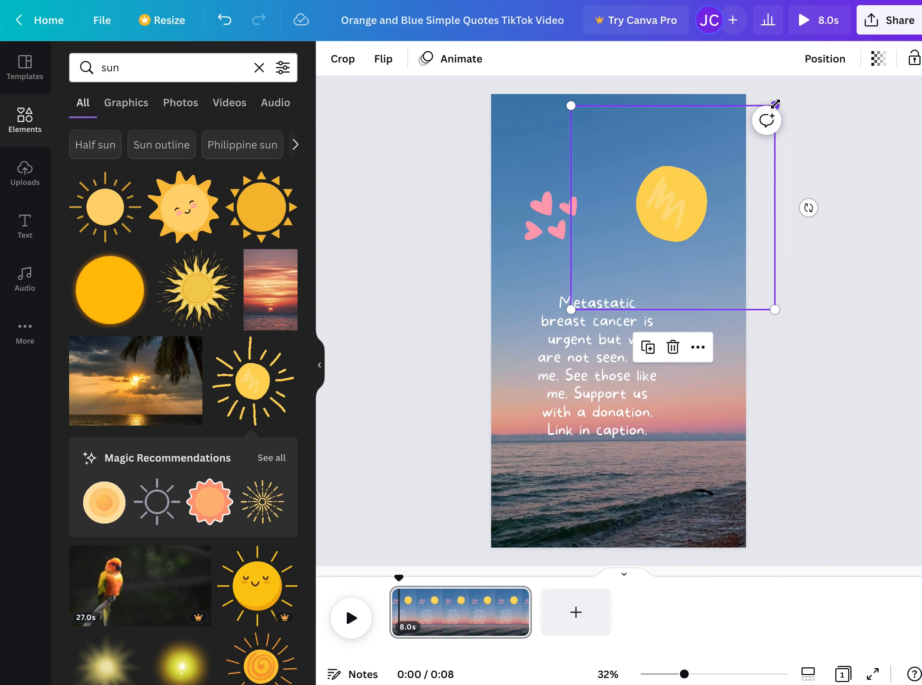
left_click_drag(775, 309, 664, 180)
left_click_drag(610, 145, 679, 221)
- Move the message back up beneath the hearts and sun, and nudge the sun slightly up and to the right
left_click(601, 358)
left_click_drag(601, 357, 624, 316)
left_click(764, 337)
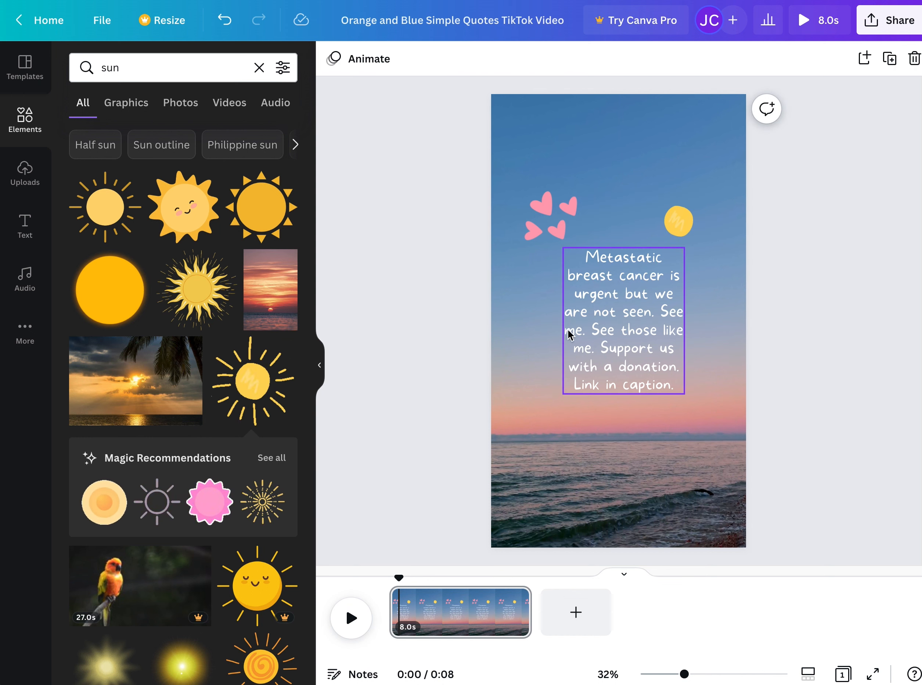
left_click(679, 221)
left_click_drag(679, 222, 684, 218)
left_click(768, 385)
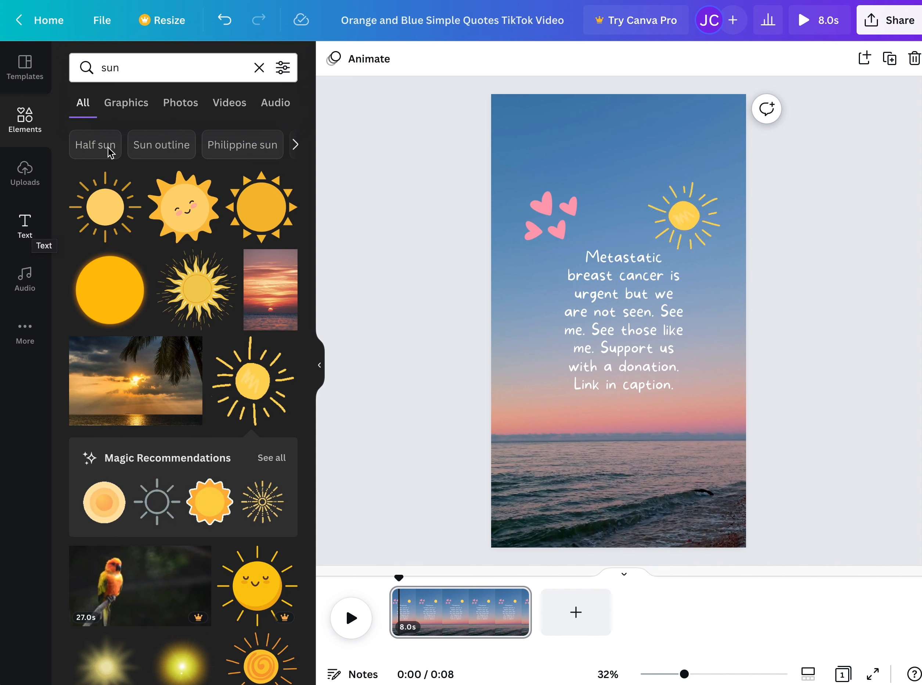
- Search the design elements for "thank you"
left_click(123, 66)
type("thank you")
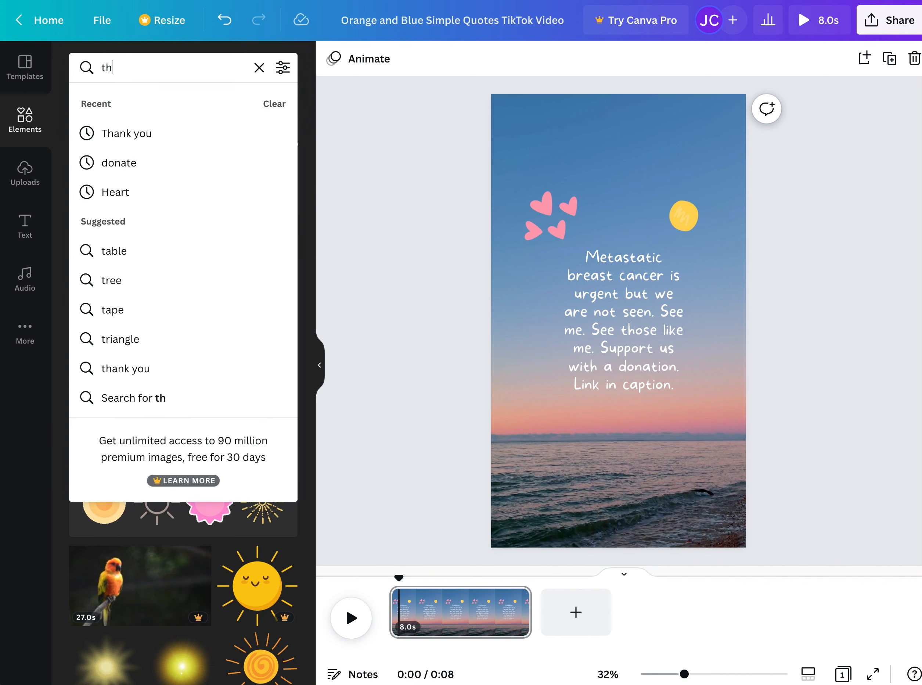
key("Return")
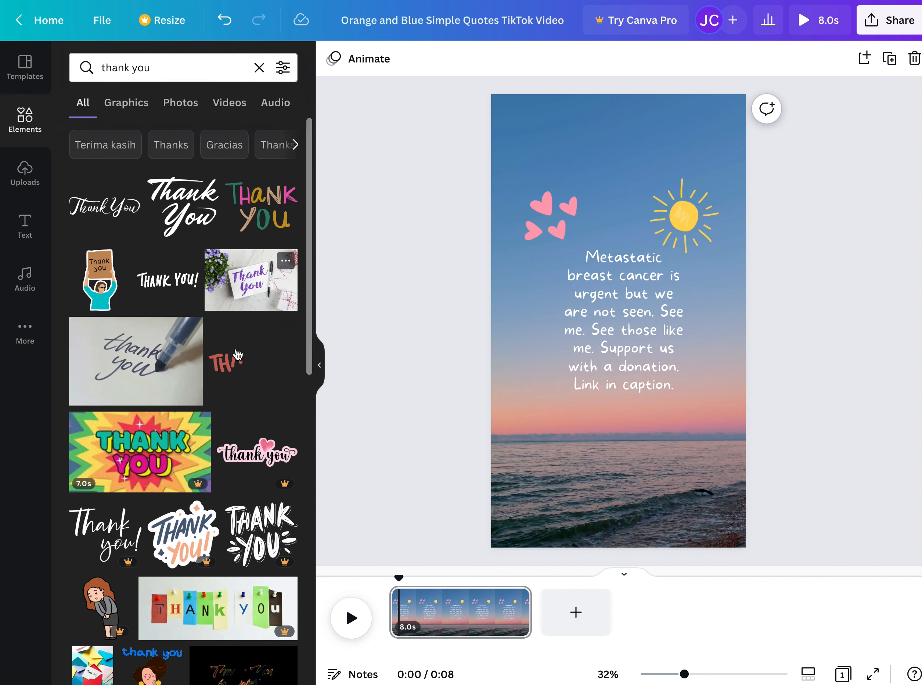
- Add the underlined hand-lettered "THANK YOU!" graphic below the message's right side and shrink it slightly
scroll(241, 389, "down", 5)
scroll(241, 392, "down", 1)
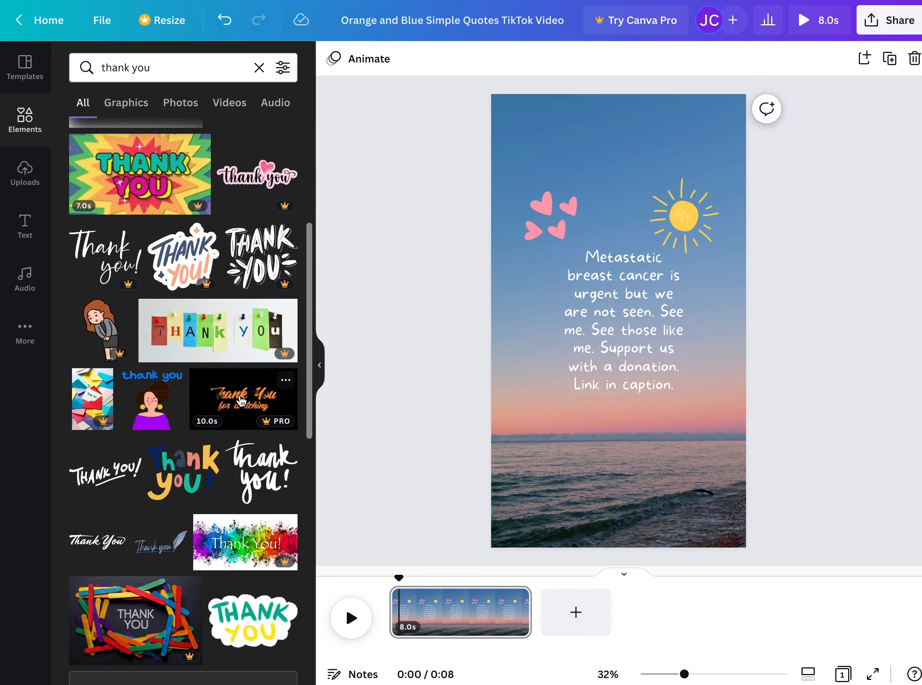
left_click(109, 474)
left_click_drag(609, 329, 676, 419)
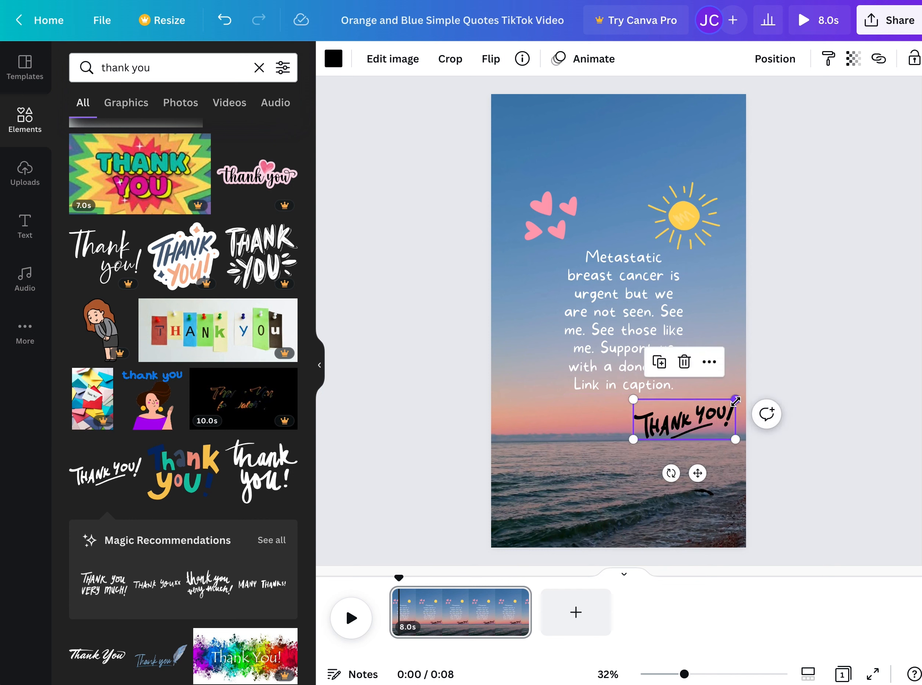
left_click_drag(736, 401, 703, 413)
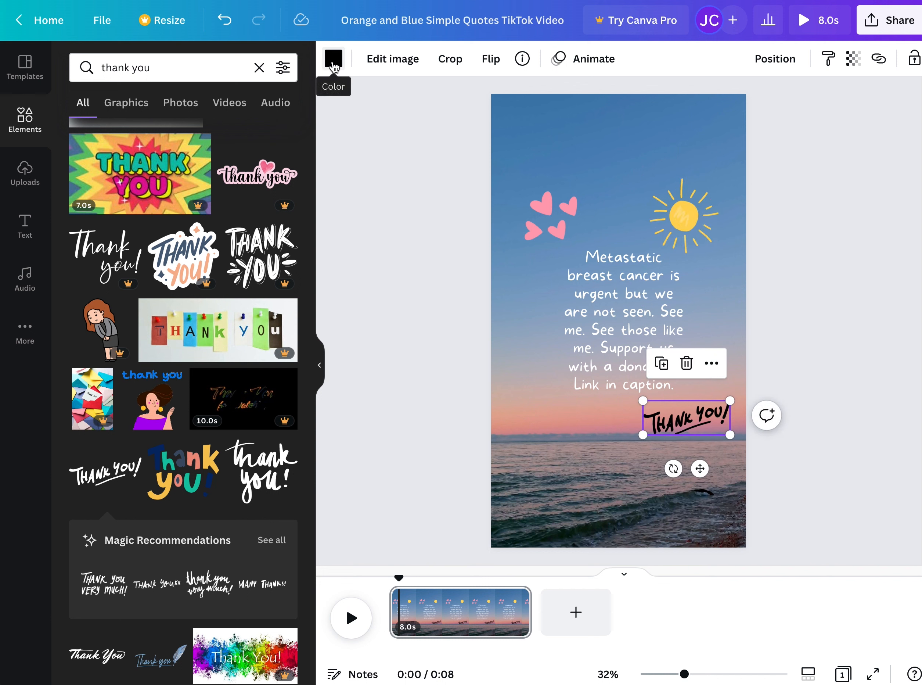
- Try purple and pink on the "THANK YOU!" graphic, and recolour it white from the document colours
left_click(334, 60)
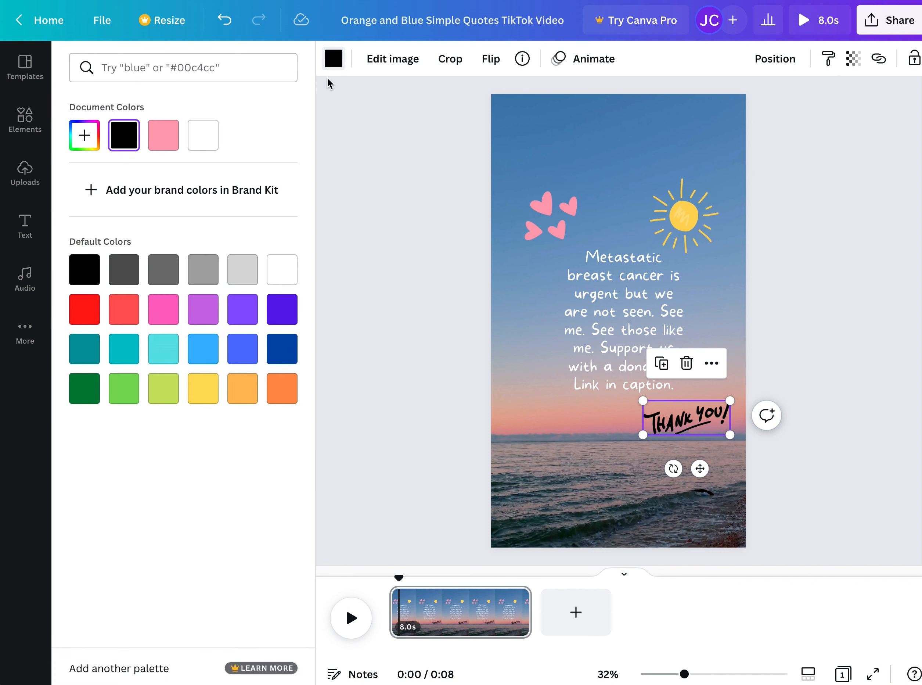
left_click(291, 308)
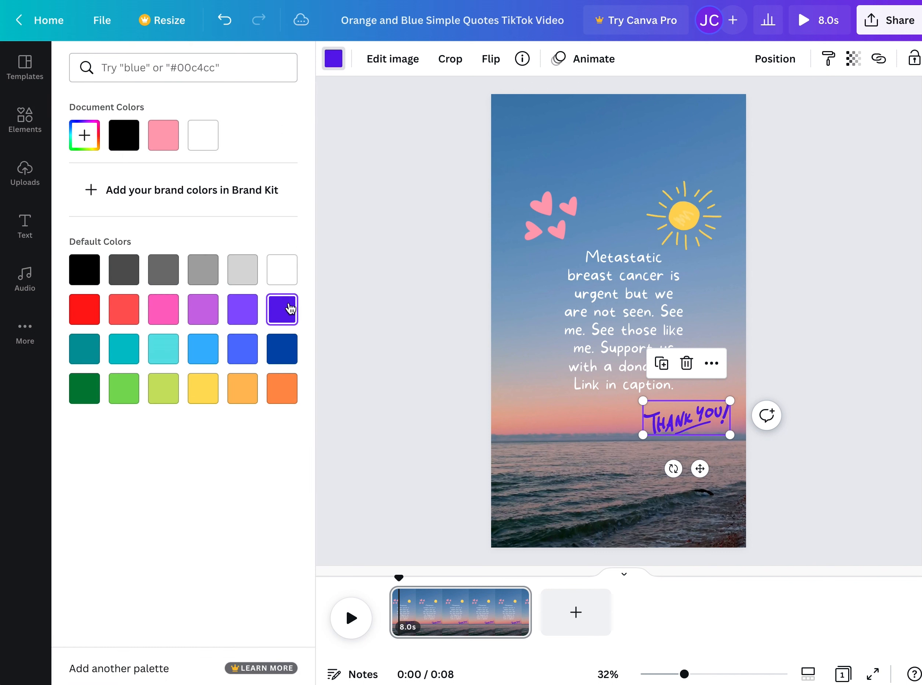
left_click(246, 314)
left_click(161, 312)
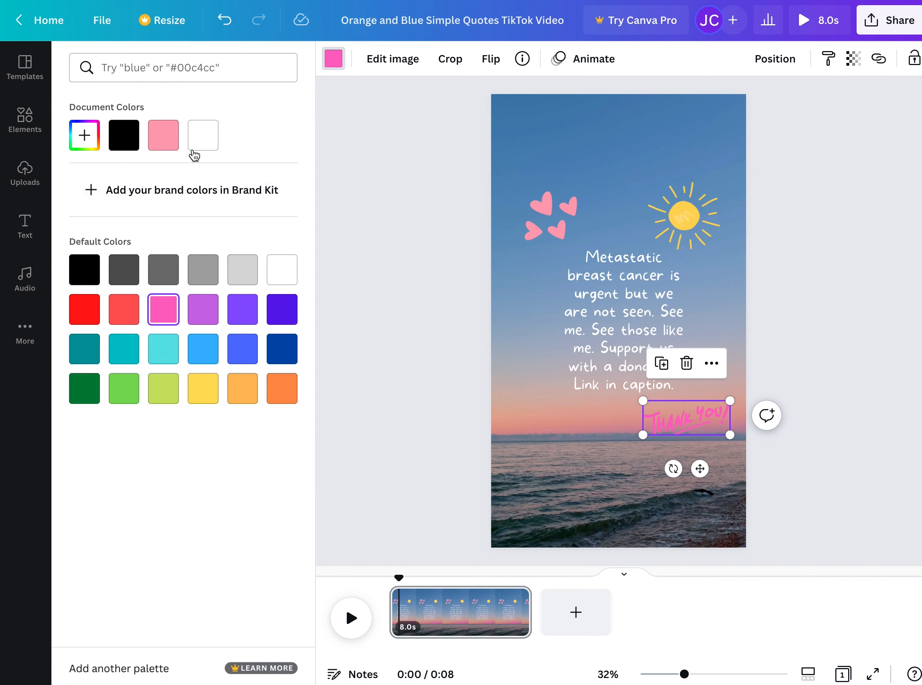
left_click(204, 143)
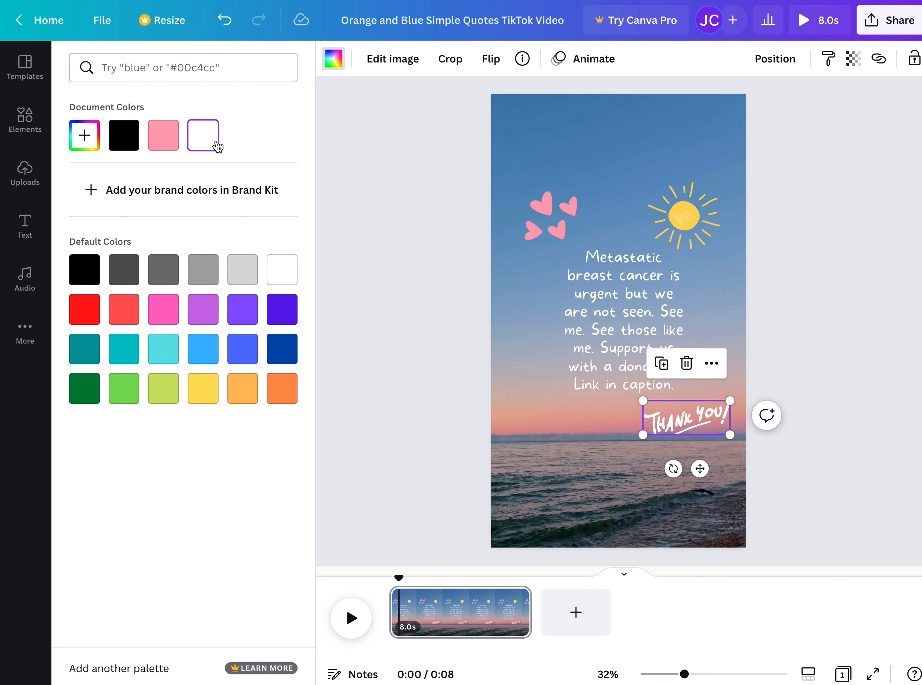
key("Escape")
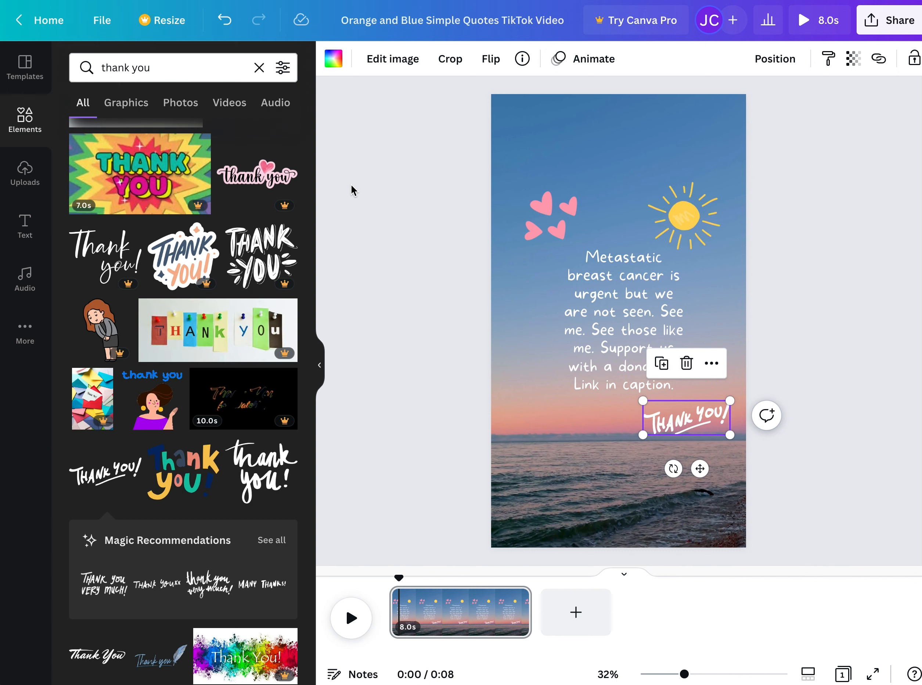
- Search the design elements for "boot"
left_click(173, 70)
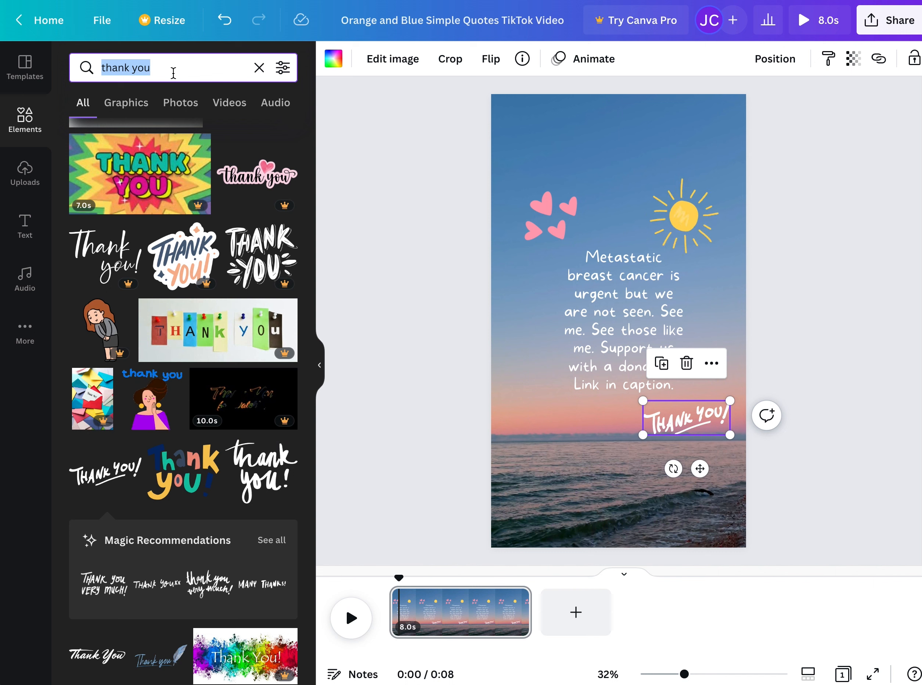
type("boot")
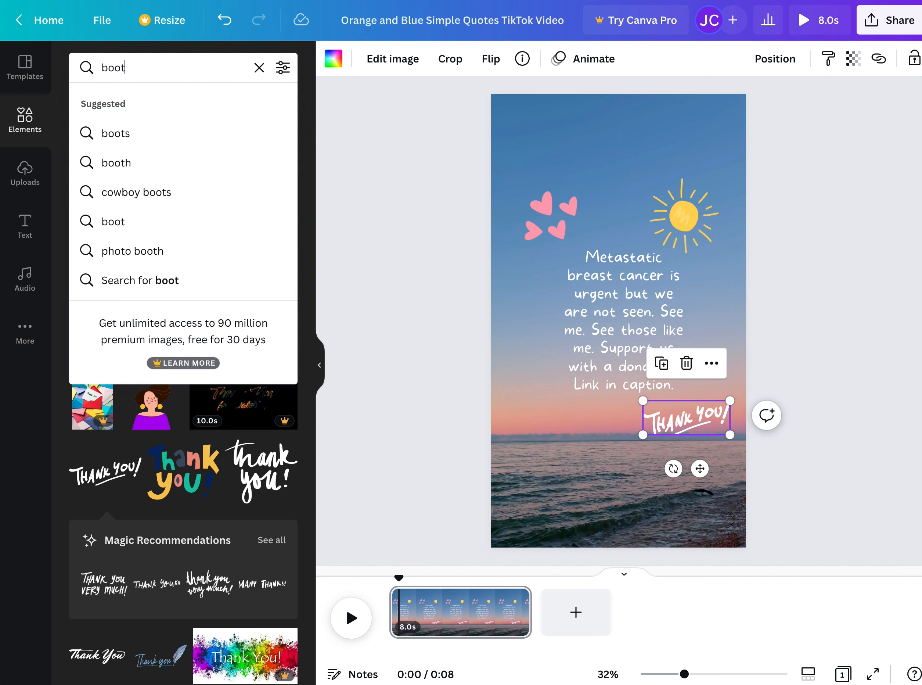
key("Return")
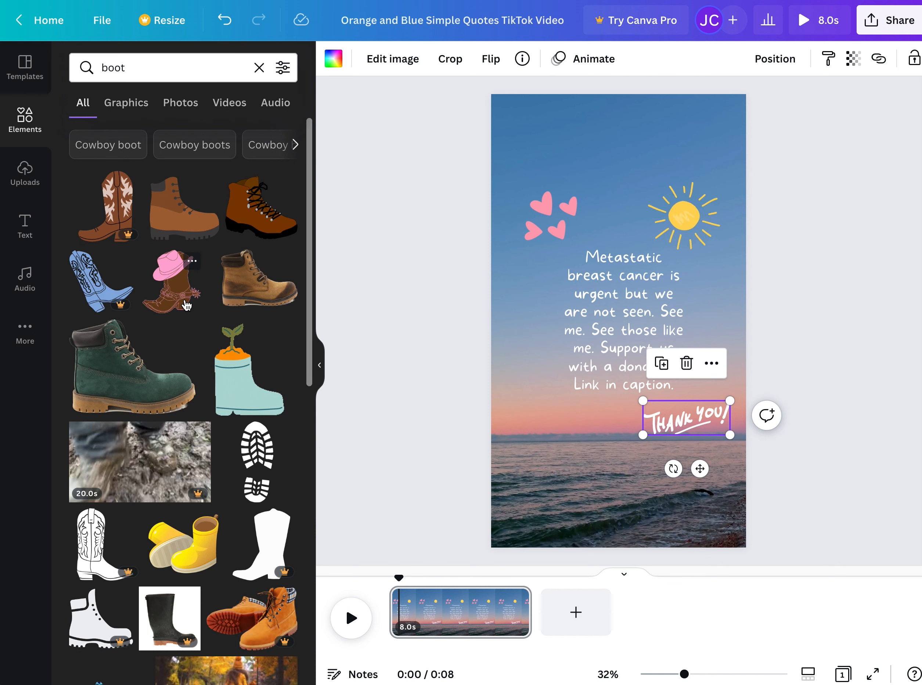
- Add the free brown cowboy boot graphic with the orange pattern and spur, and place it below the message's left side
scroll(186, 305, "down", 8)
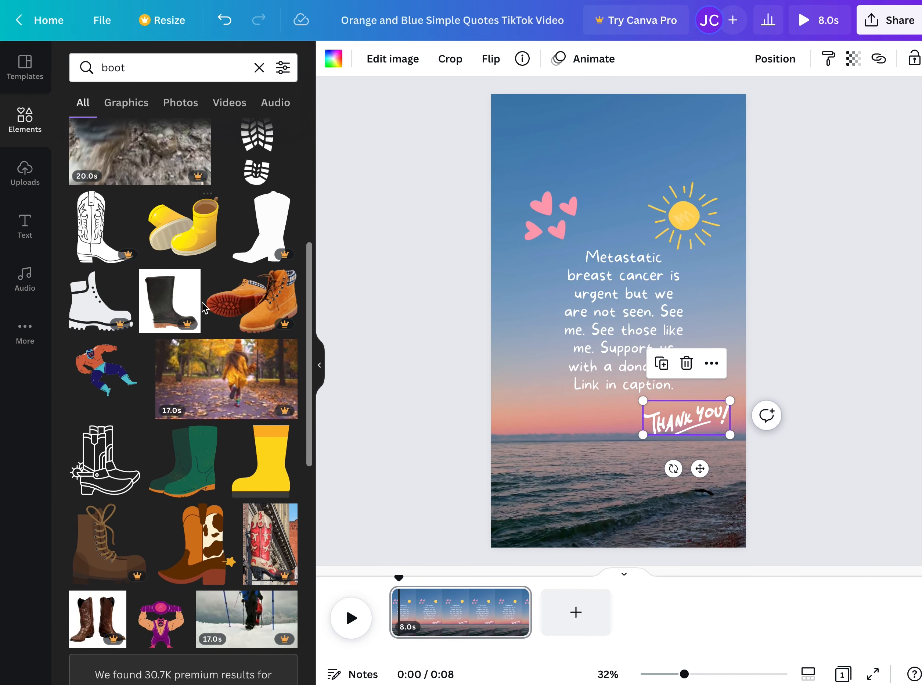
scroll(205, 302, "down", 7)
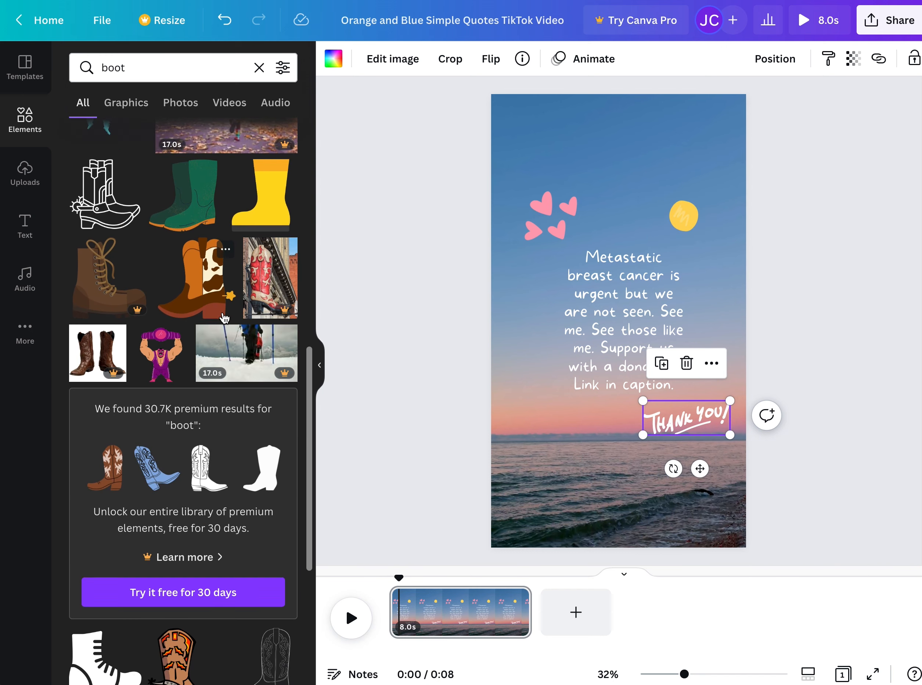
scroll(226, 317, "down", 7)
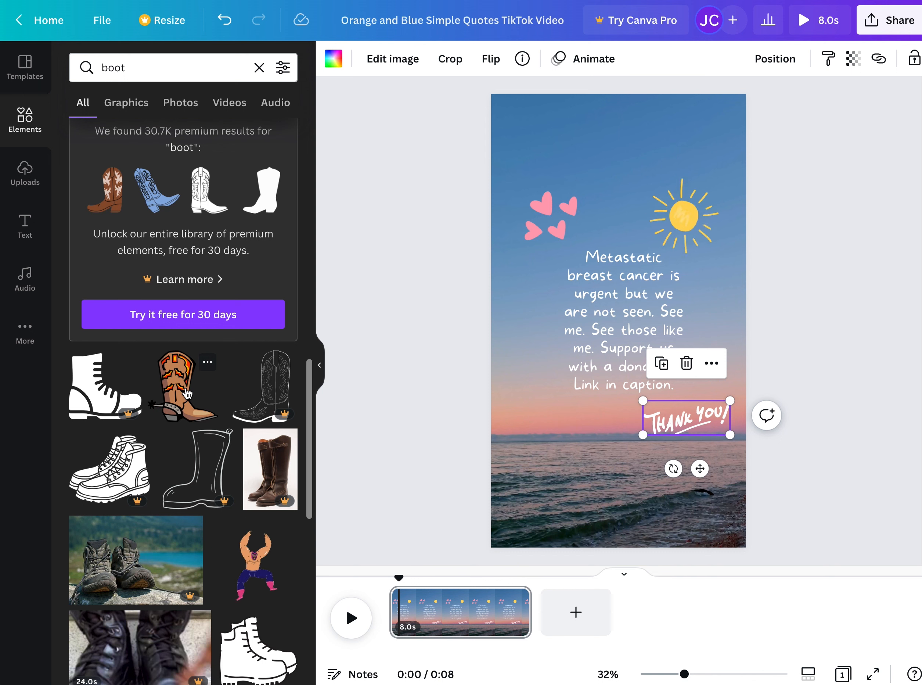
scroll(187, 393, "down", 2)
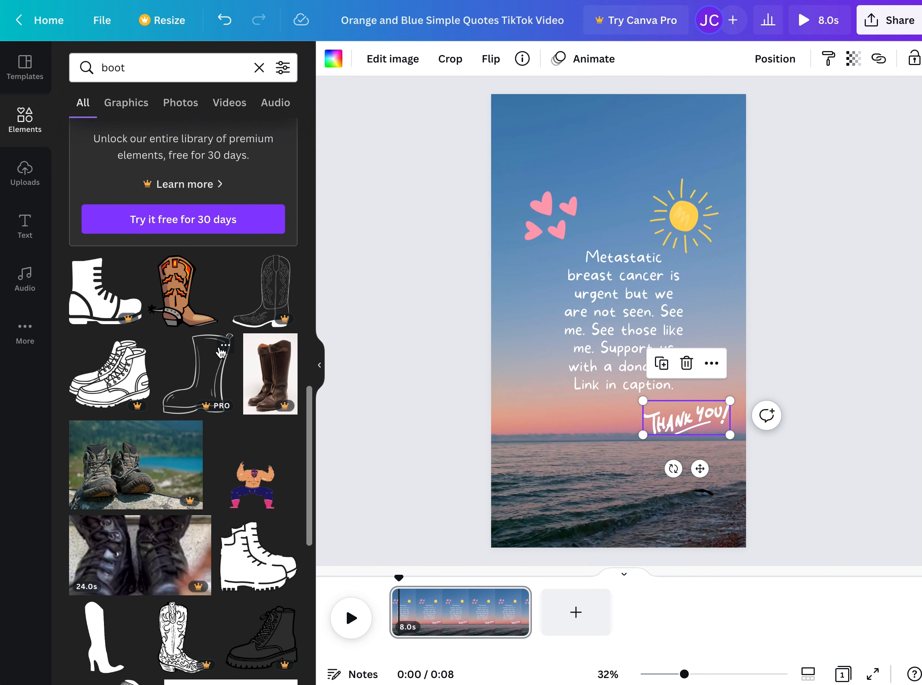
scroll(221, 354, "down", 4)
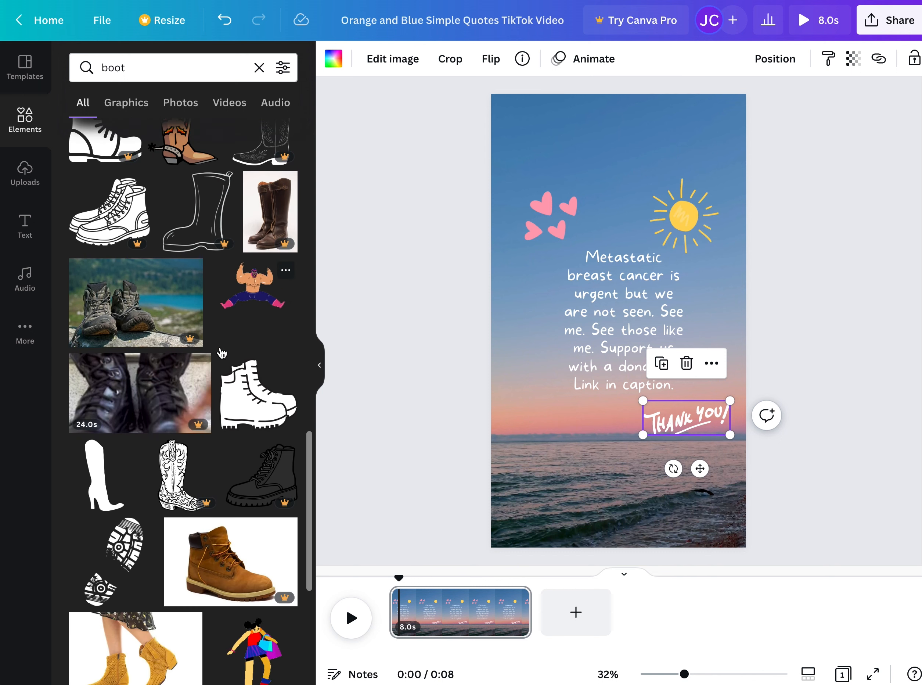
scroll(221, 353, "up", 3)
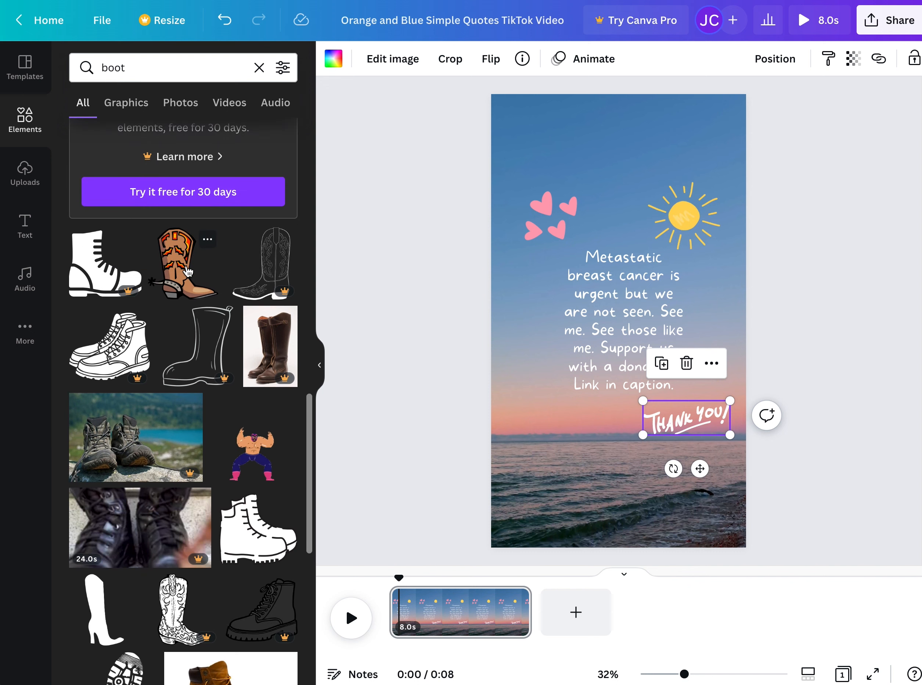
left_click(188, 272)
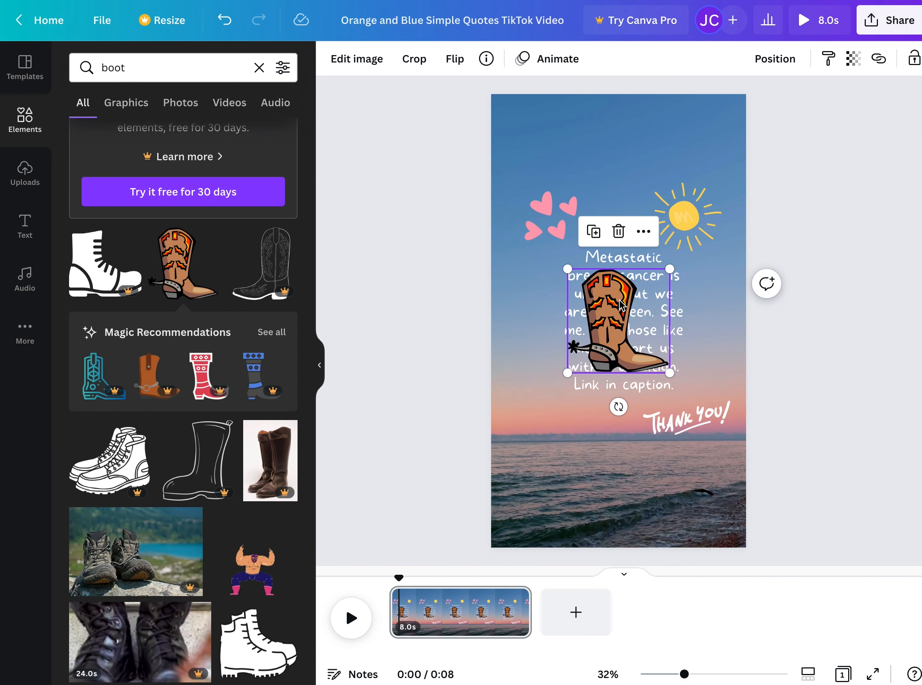
left_click_drag(621, 305, 570, 410)
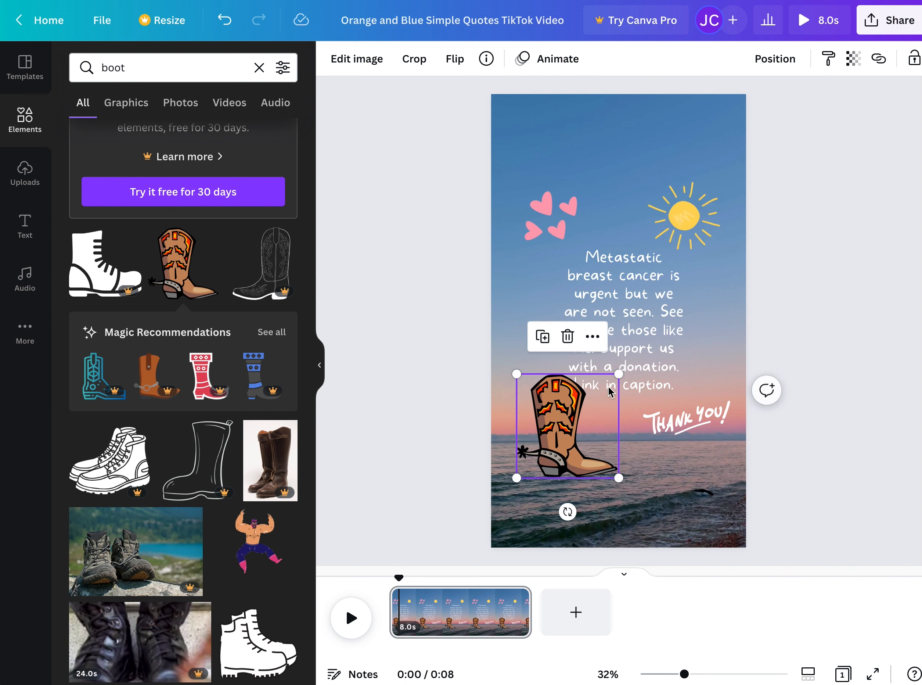
- Shrink the boot to about 269 by 274, tilt it so the toe points upward, and nudge it up and to the right
left_click_drag(620, 375, 581, 413)
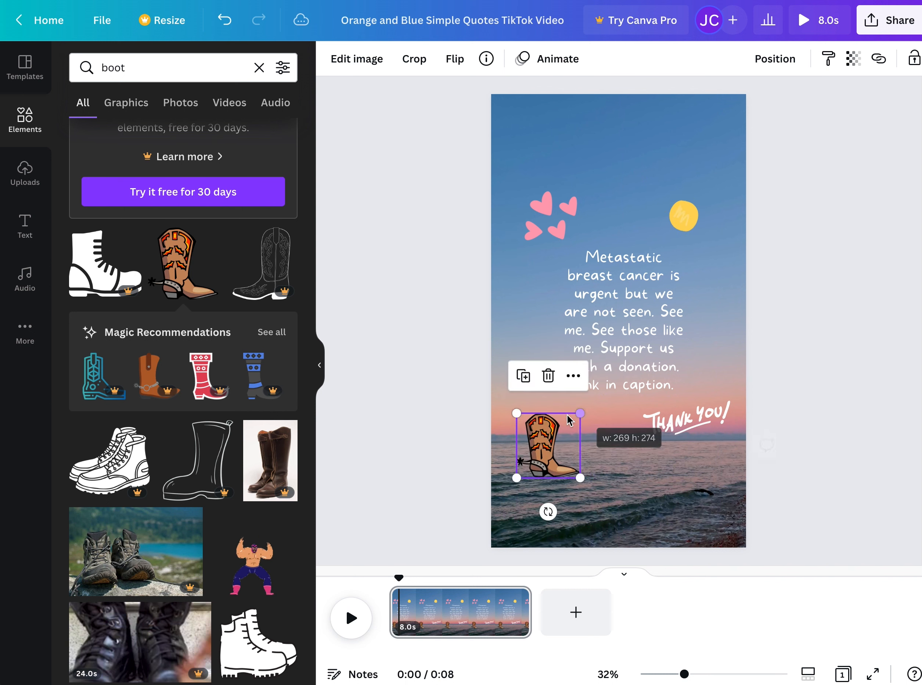
left_click_drag(548, 512, 576, 502)
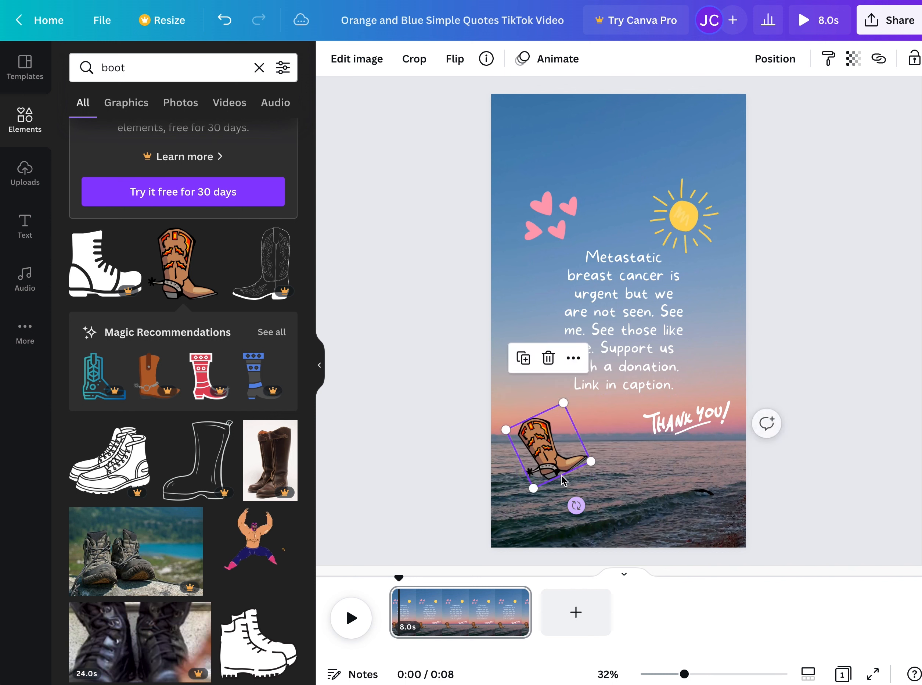
left_click_drag(541, 450, 568, 437)
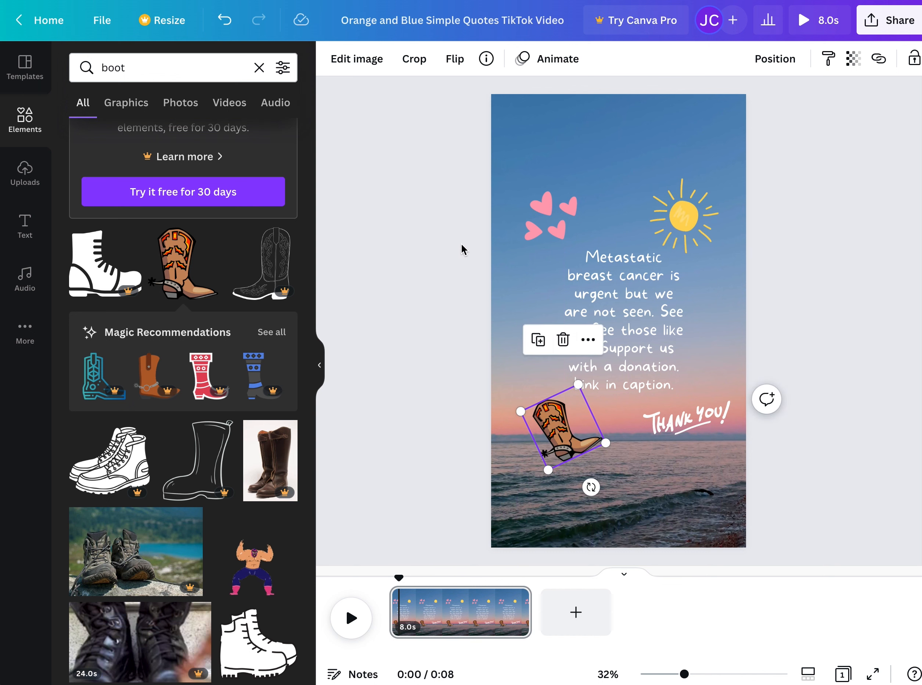
- Nudge the "THANK YOU!" graphic slightly down and to the left so it sits further below the message
scroll(239, 299, "down", 10)
scroll(243, 299, "up", 10)
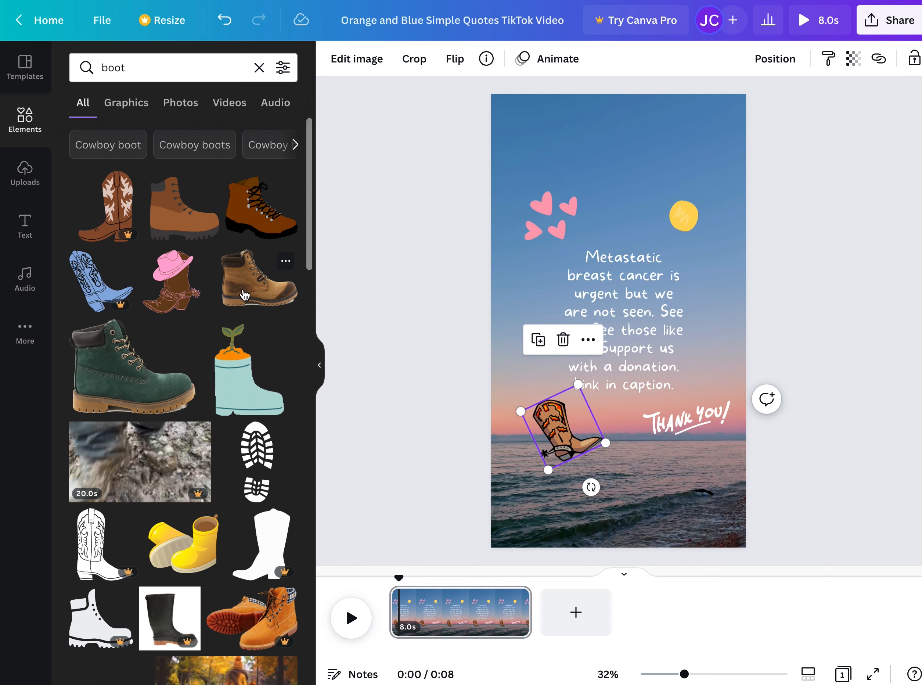
left_click(402, 426)
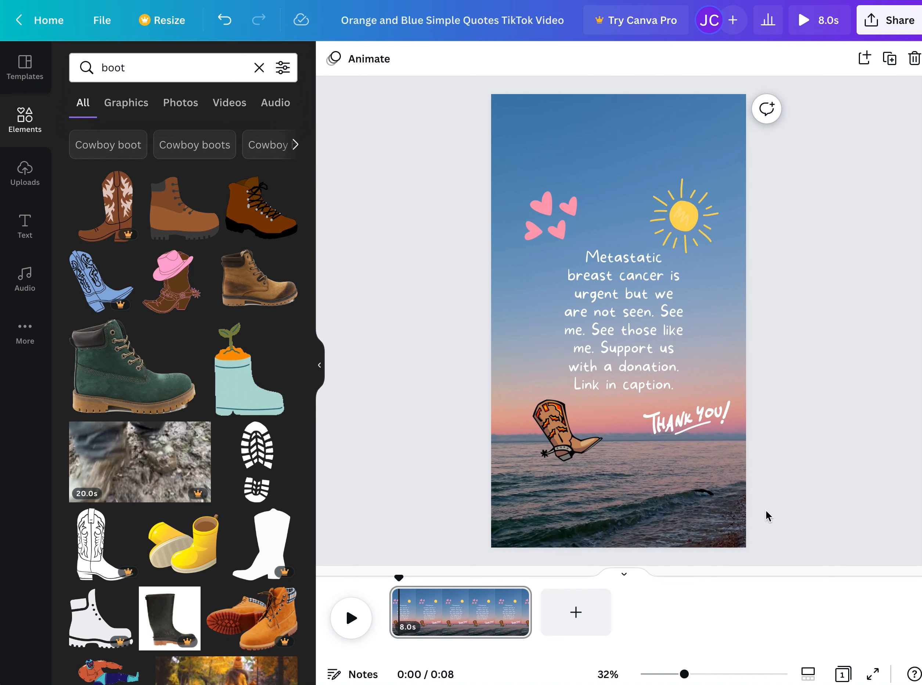
left_click_drag(717, 448, 714, 457)
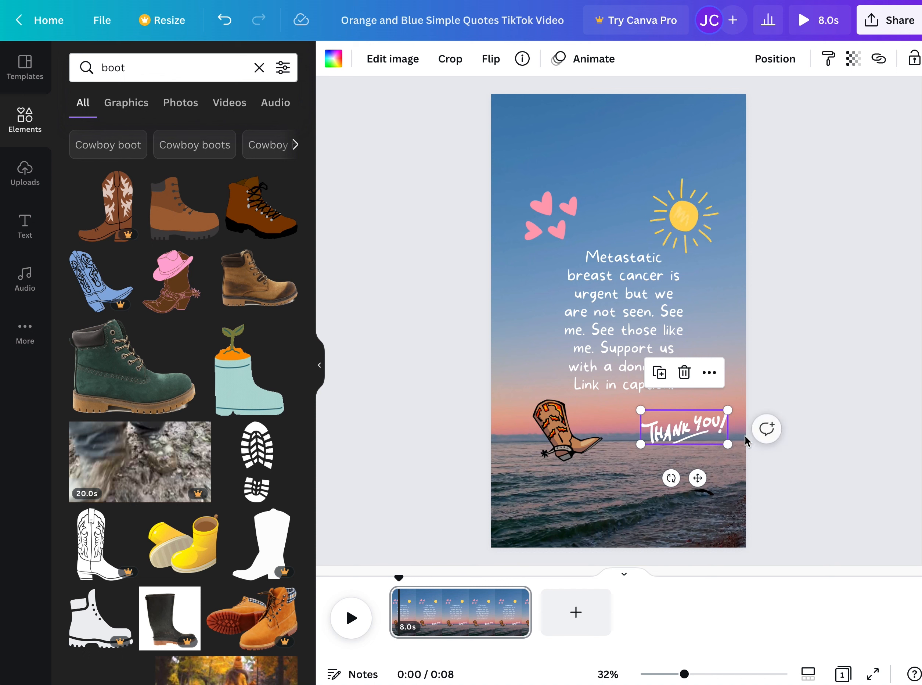
left_click(799, 444)
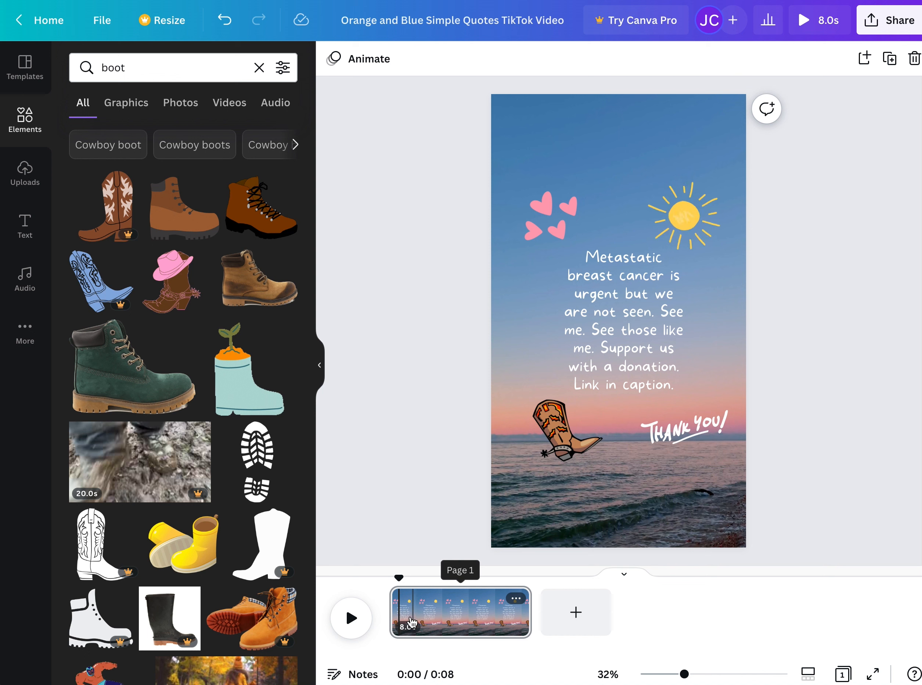
- Extend the page's duration on the timeline to 10 seconds
left_click(444, 620)
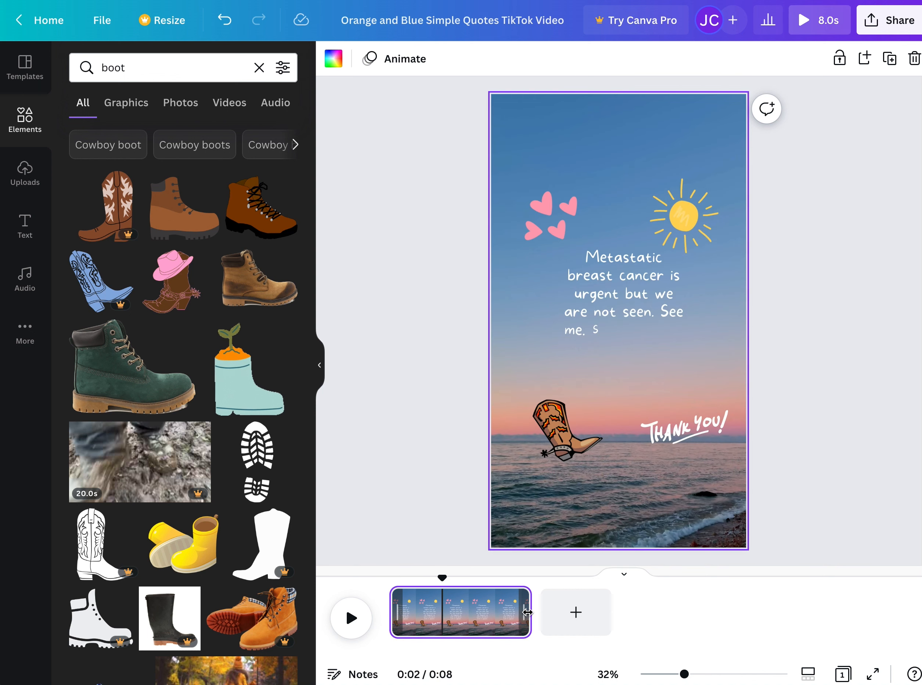
left_click_drag(540, 613, 563, 612)
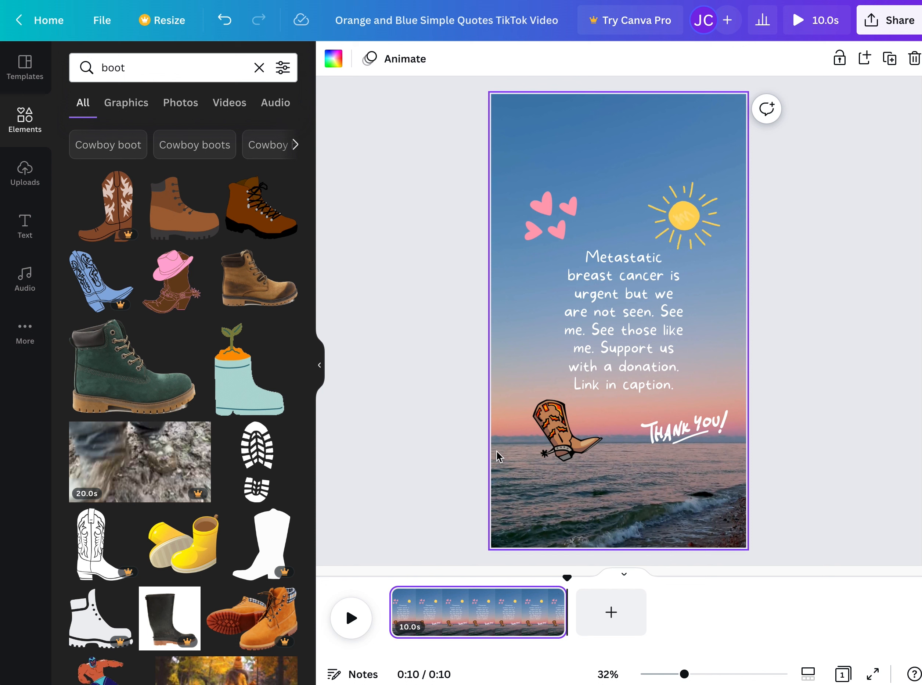
- View the available audio tracks and play the video from the timeline
left_click(25, 279)
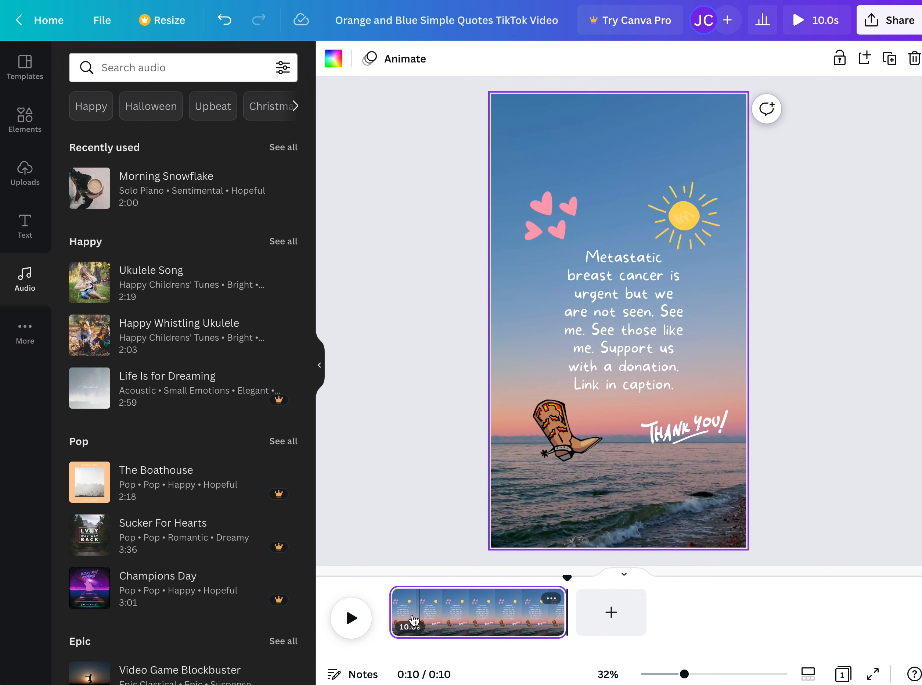
left_click(353, 618)
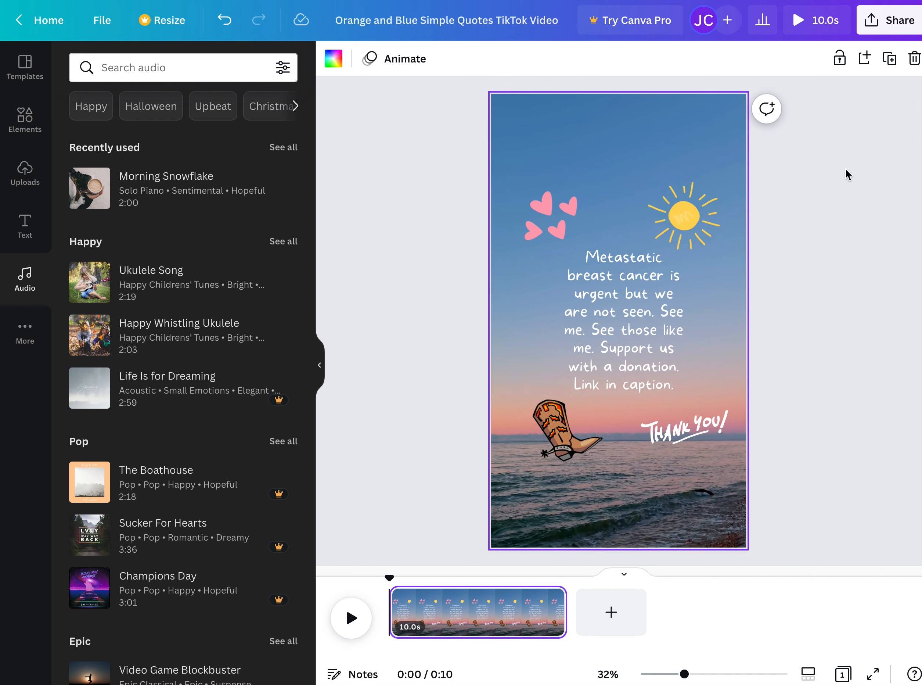
- Download the finished design as an MP4 video
left_click(876, 32)
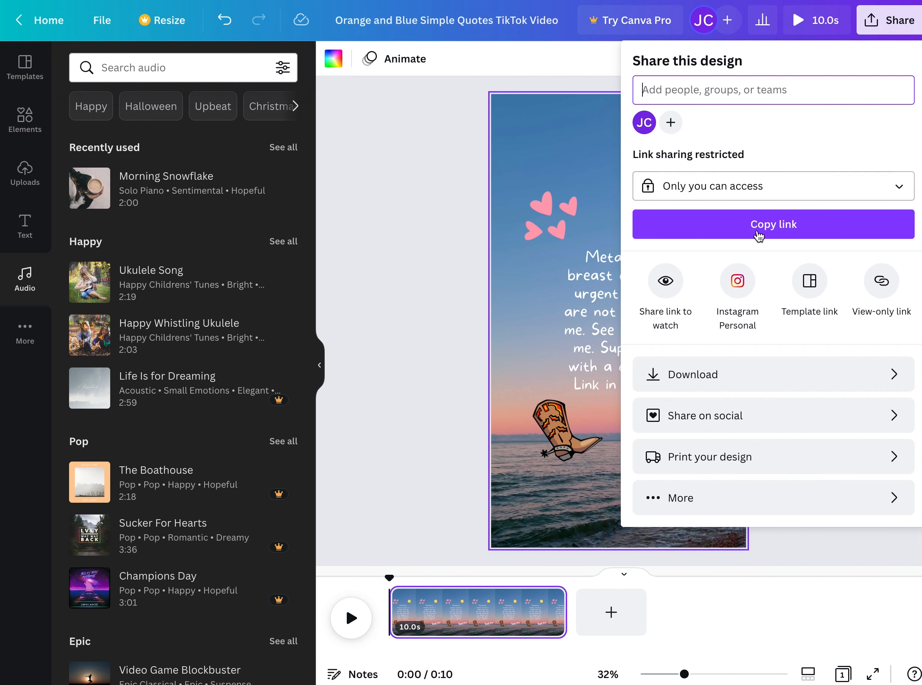
left_click(739, 385)
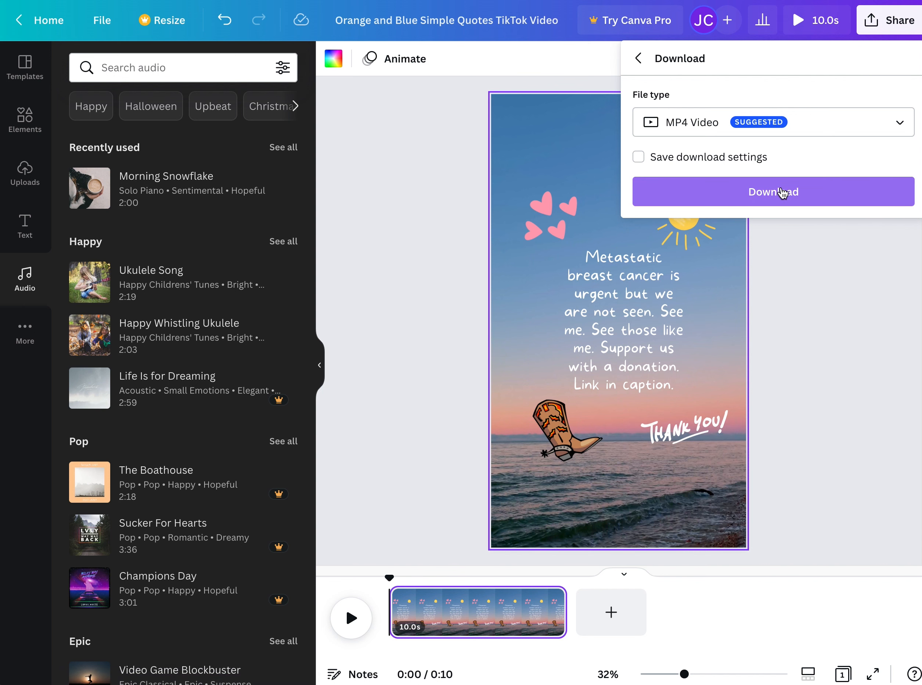
left_click(782, 192)
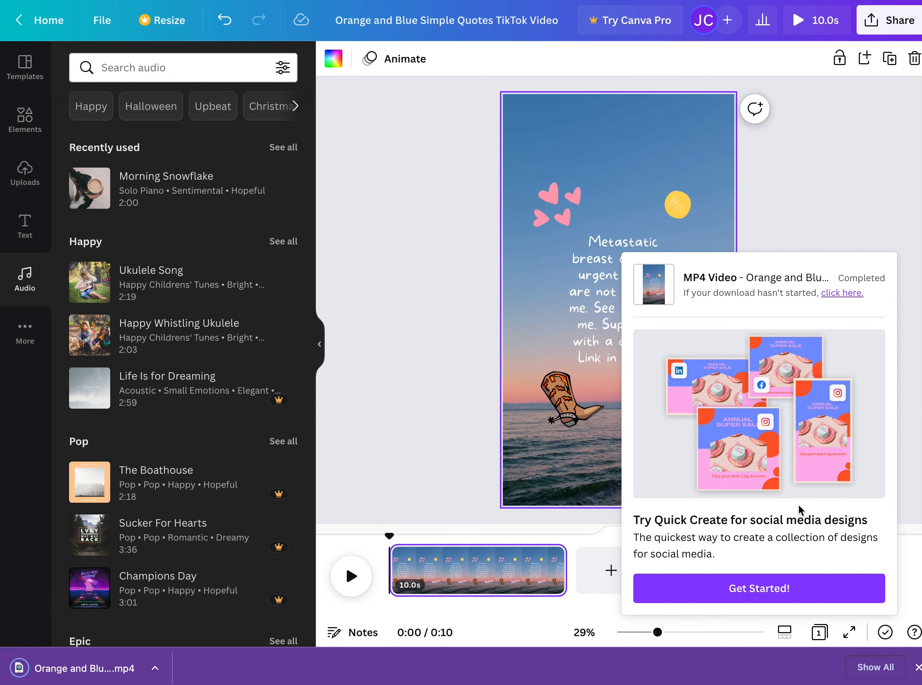
left_click(155, 669)
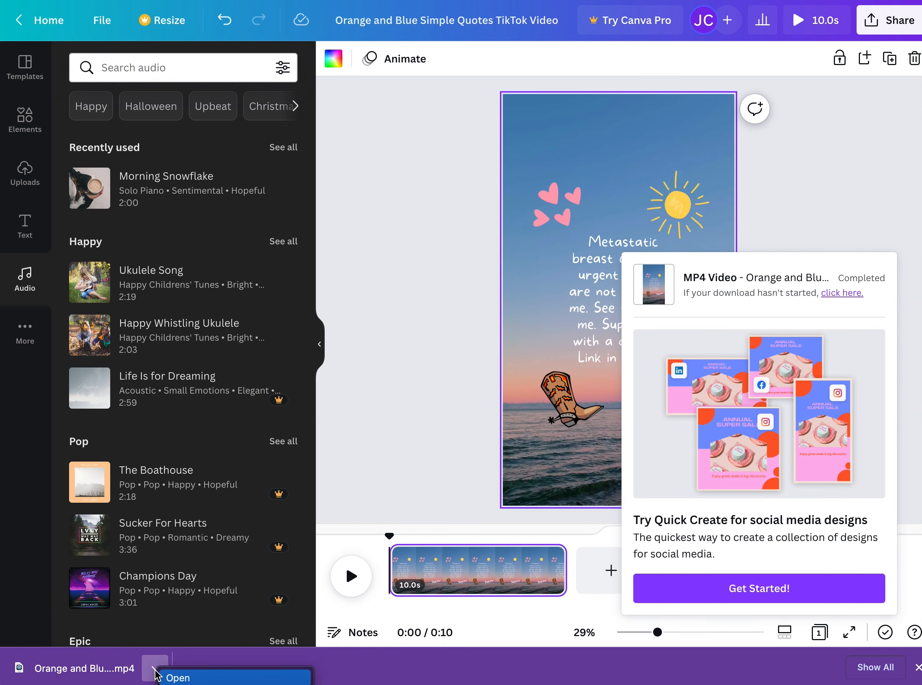
left_click(366, 678)
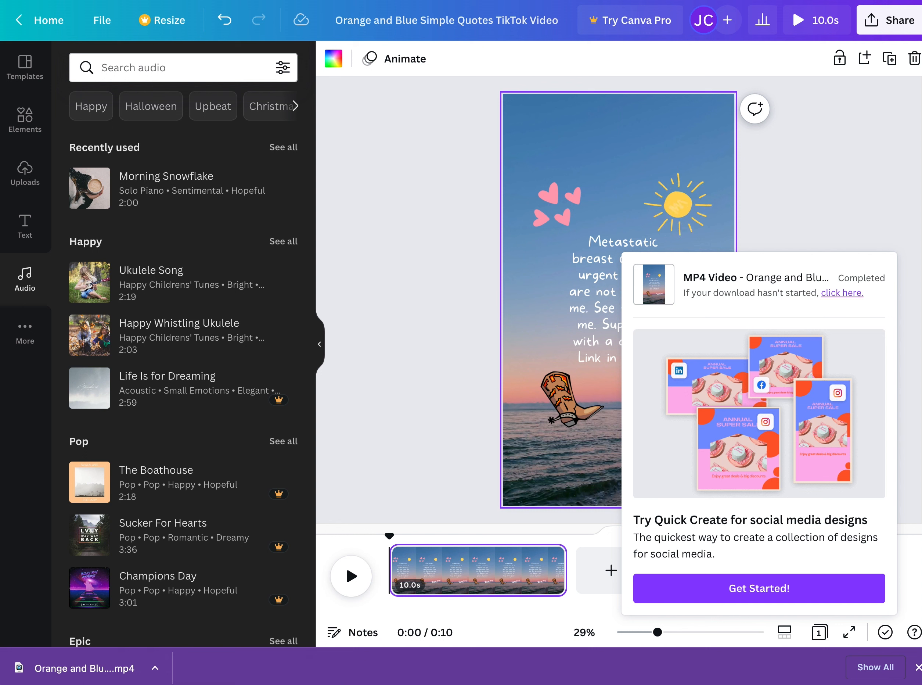